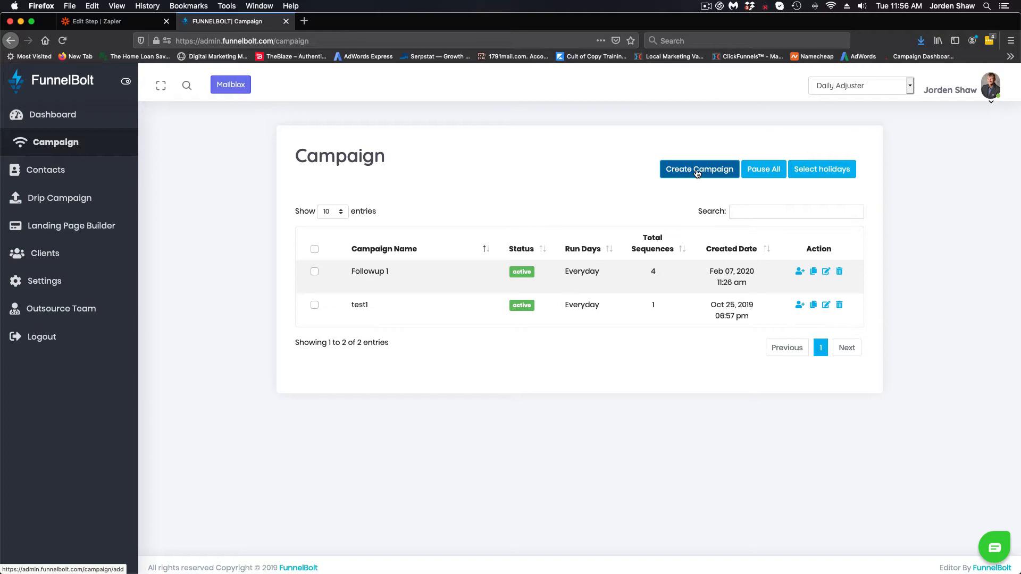
- Start a new campaign for Daily Adjuster and name it "Test 1"
left_click(697, 170)
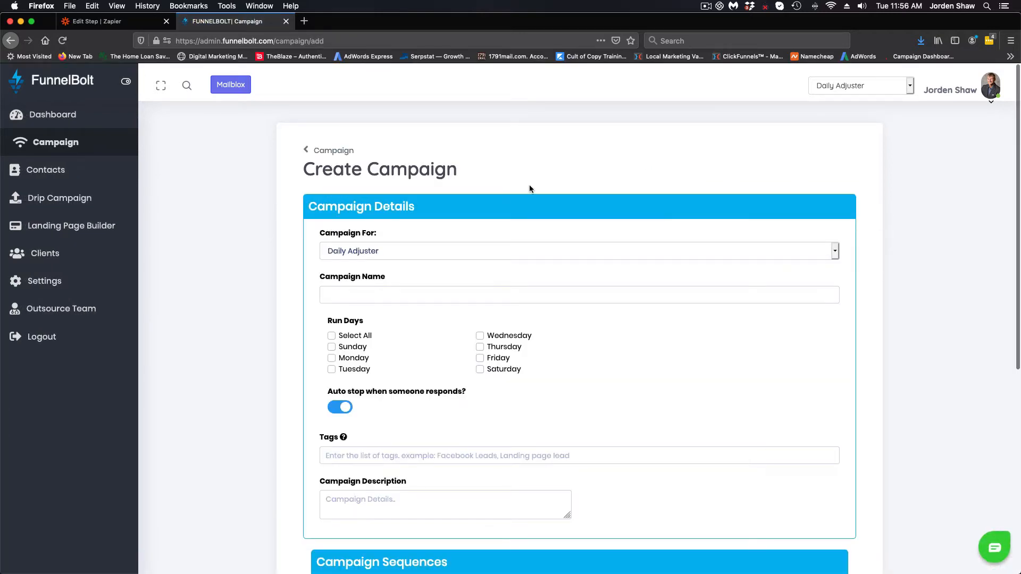
left_click(347, 295)
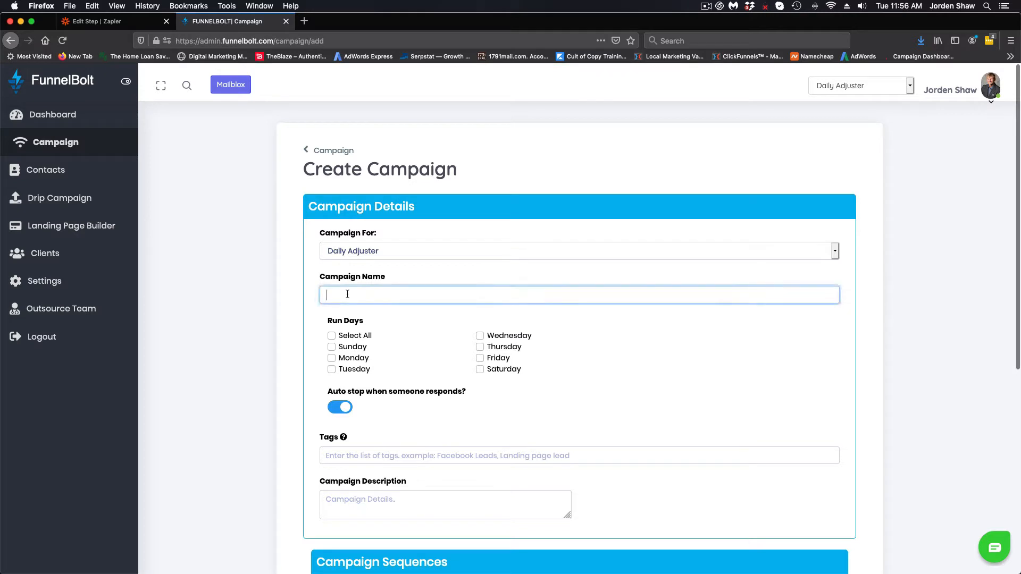
type("Test")
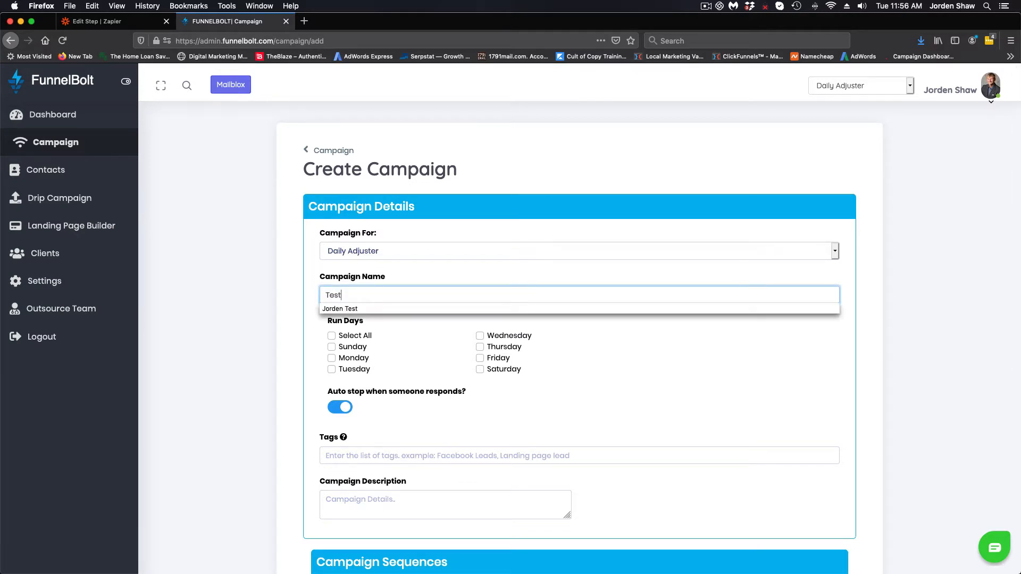
type(" 1")
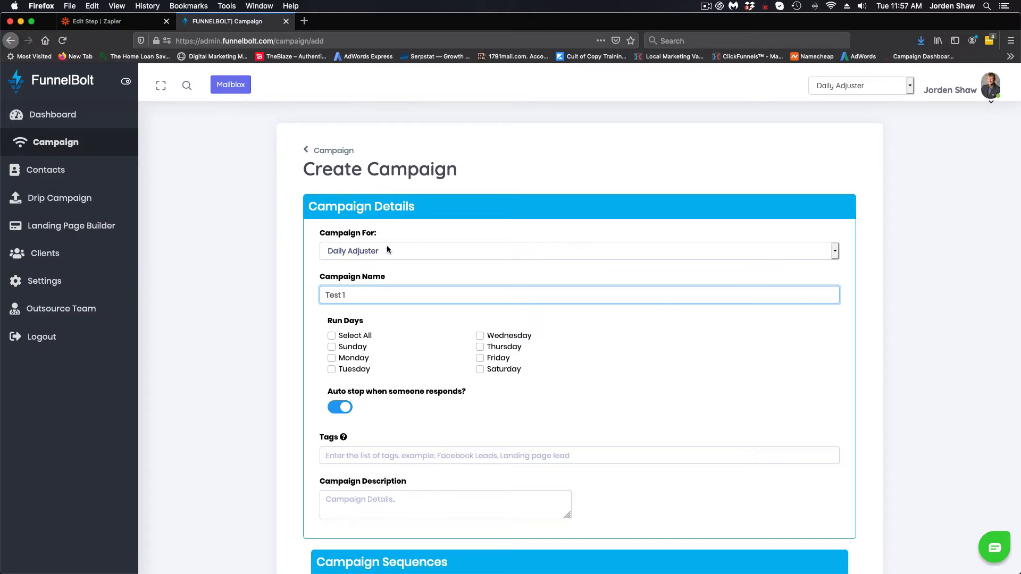
left_click(910, 89)
left_click(910, 85)
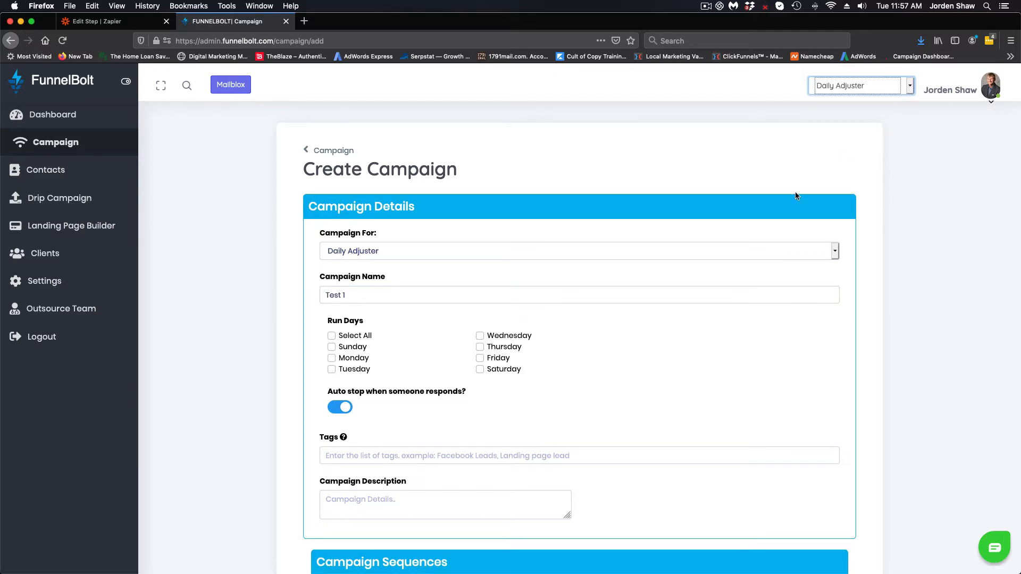
- Select all run days for the campaign, and switch auto stop on response off and back on
scroll(337, 315, "down", 1)
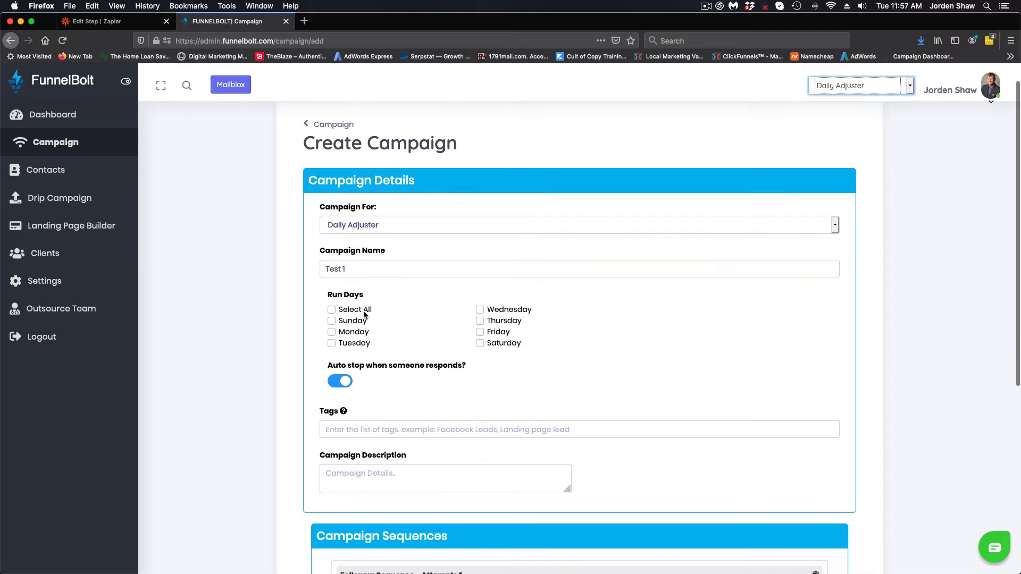
left_click(331, 309)
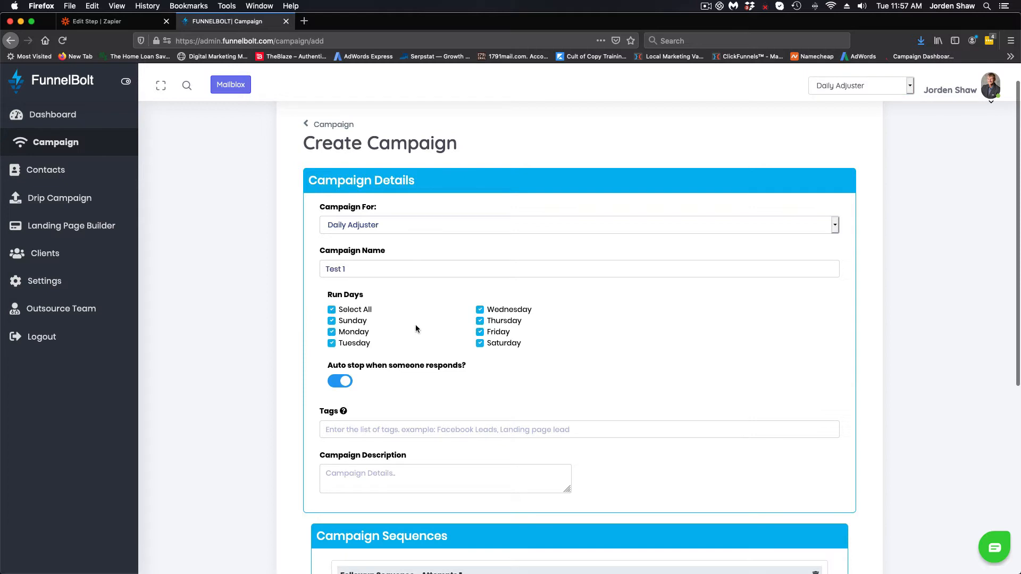
scroll(366, 388, "down", 1)
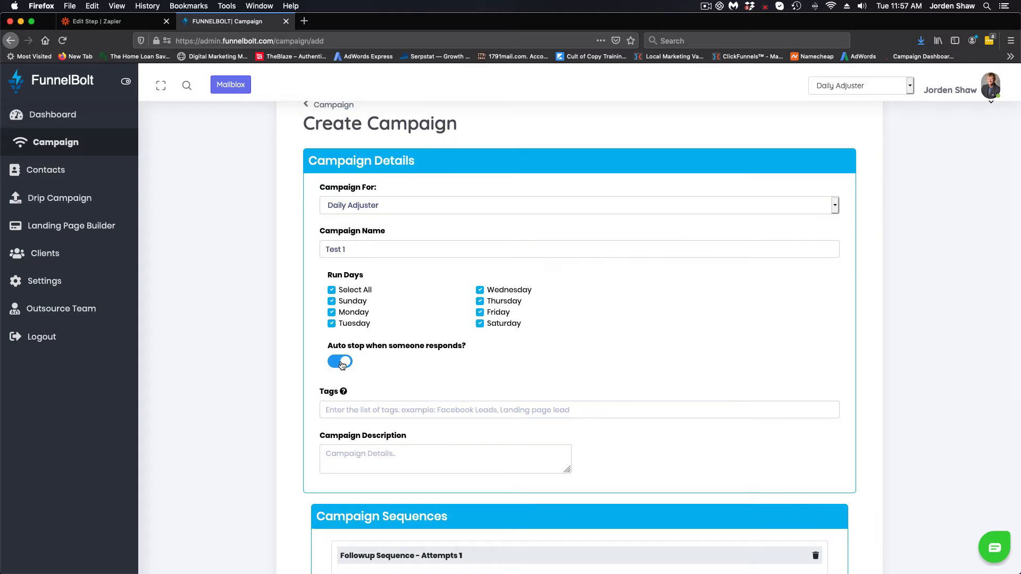
left_click(340, 362)
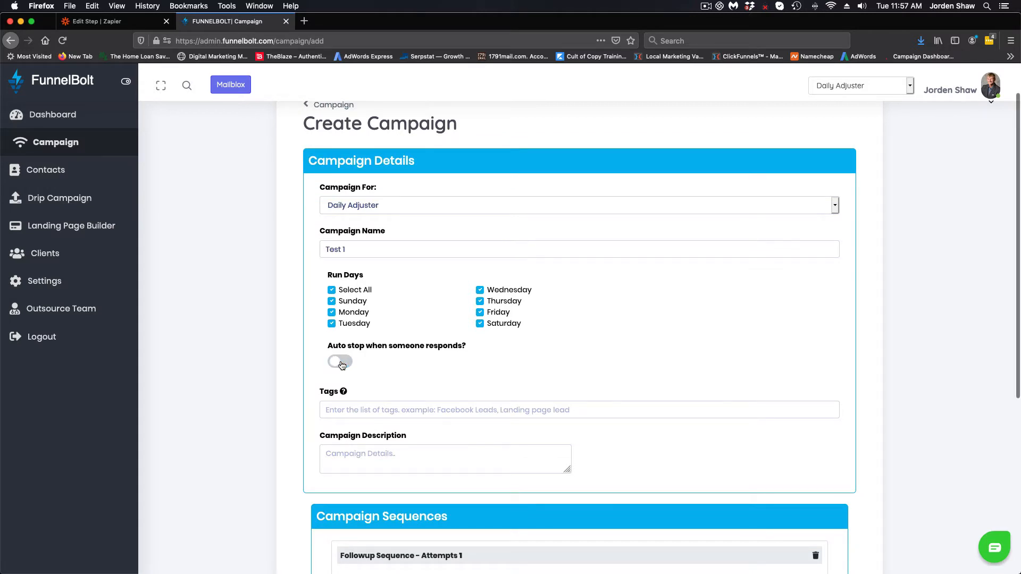
left_click(341, 364)
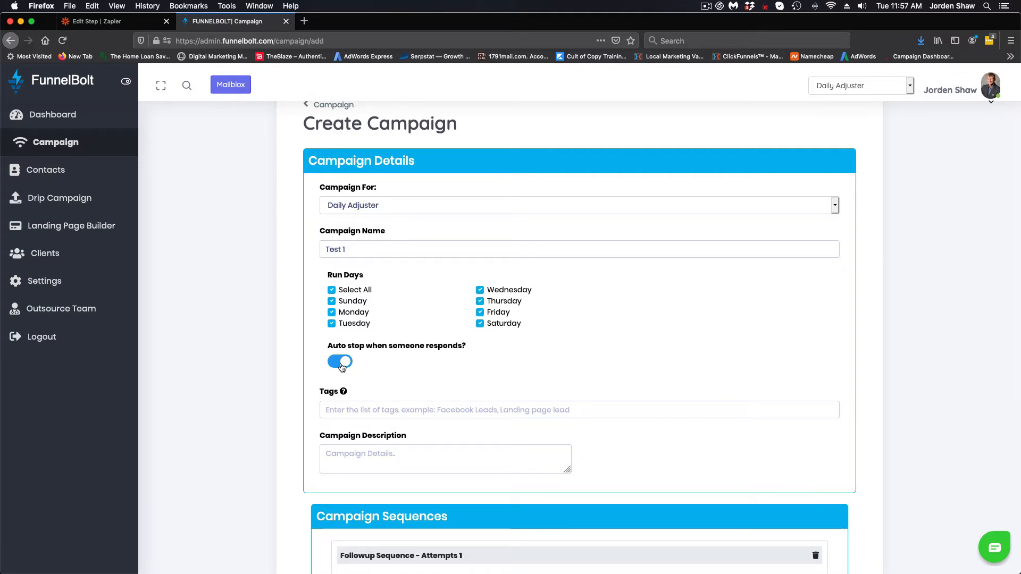
- Add the tag "Facebook" to the campaign details
left_click(340, 409)
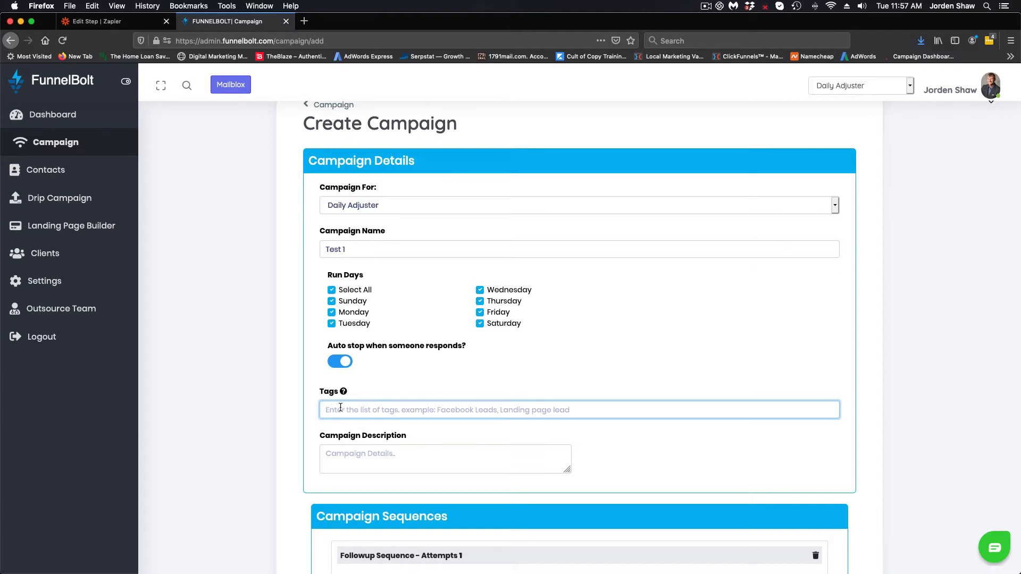
type("Face")
key("BackSpace")
key("BackSpace")
key("BackSpace")
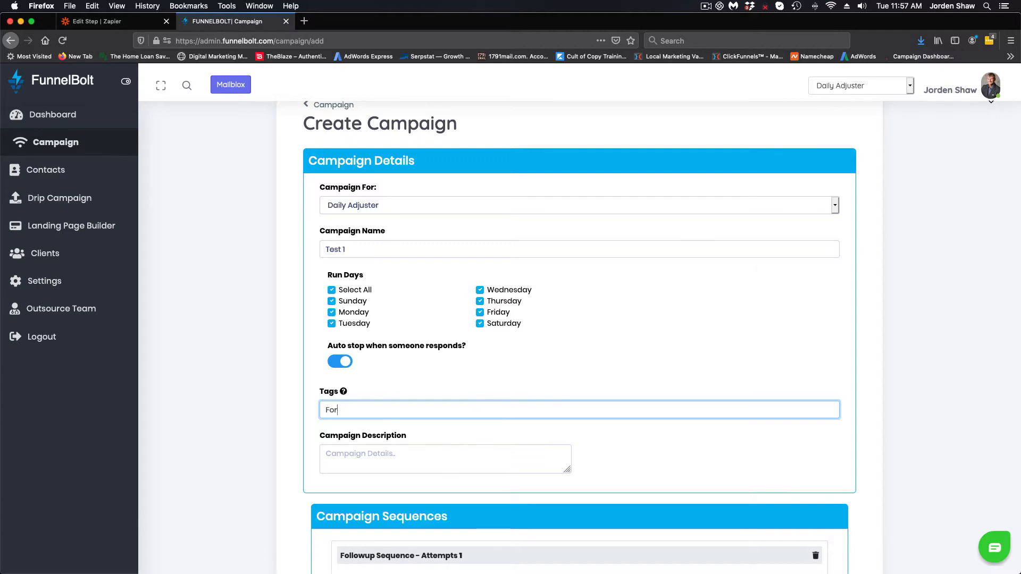
key("BackSpace")
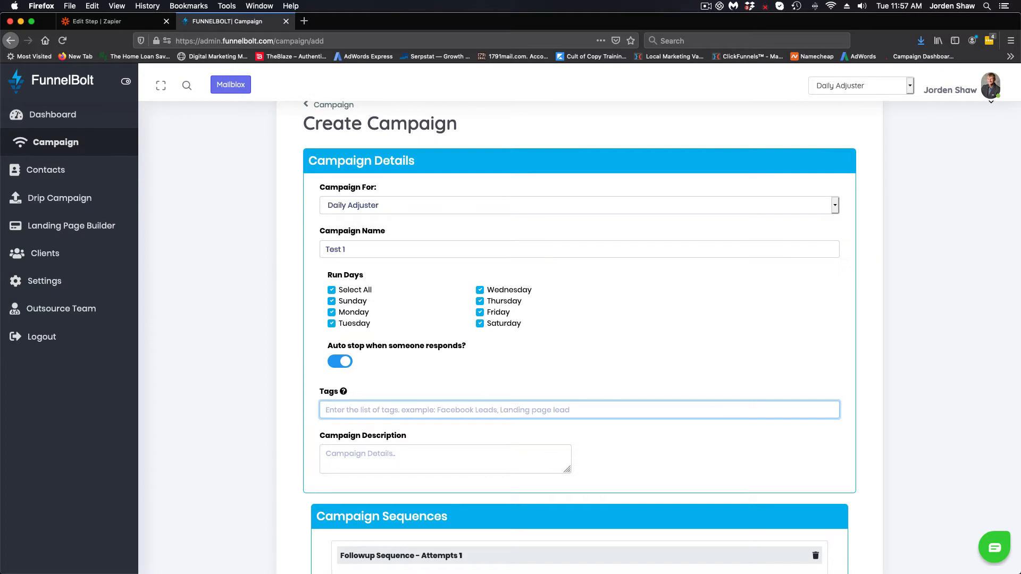
type("Facebook")
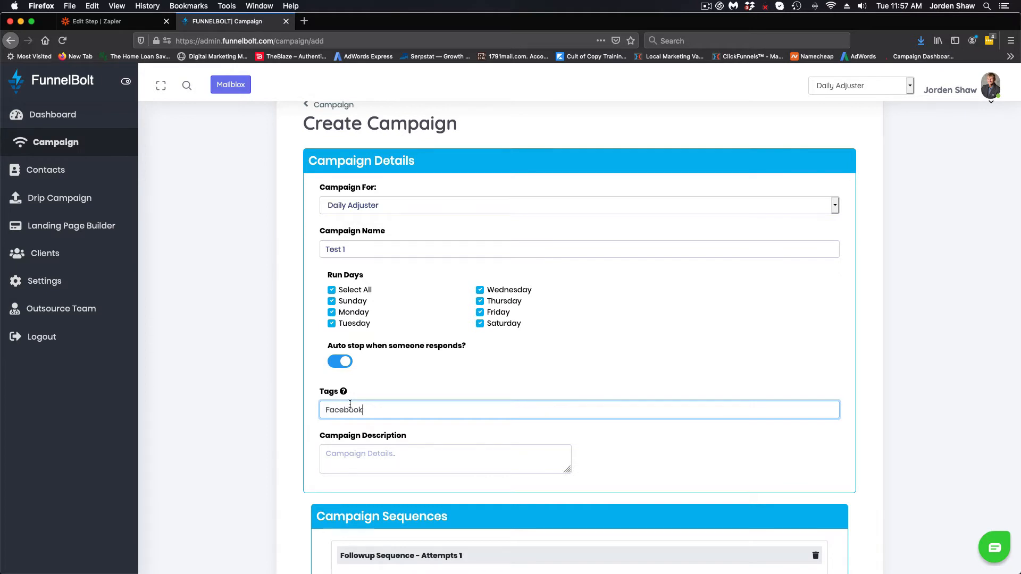
- Set the first follow-up sequence to send a Notification to agent
scroll(307, 374, "down", 5)
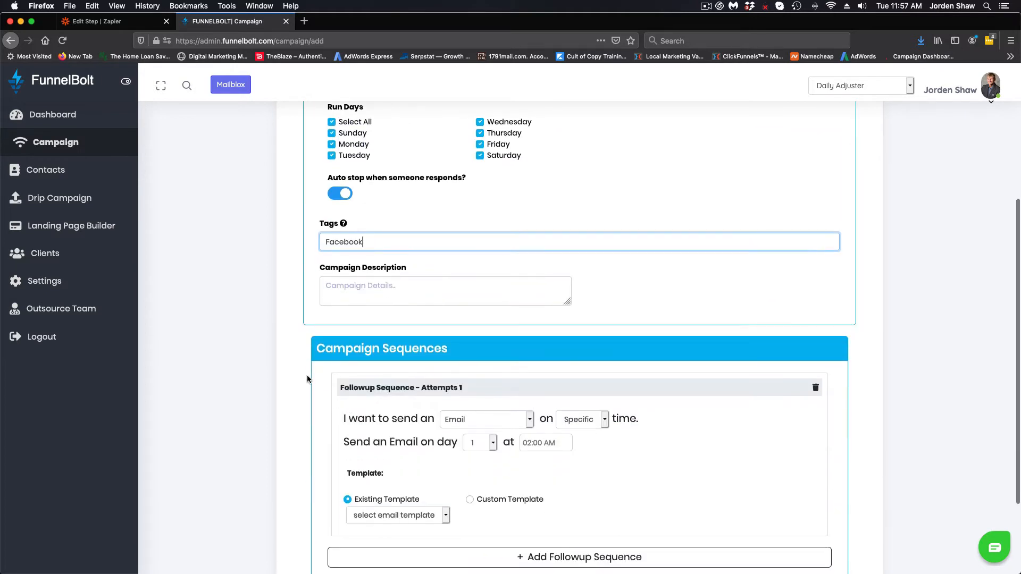
scroll(307, 376, "down", 1)
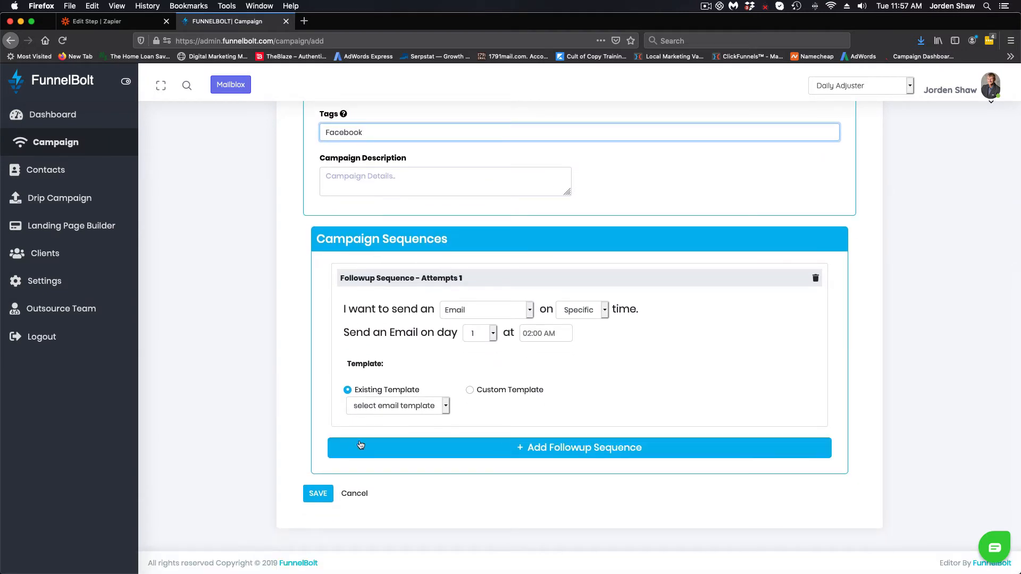
left_click(530, 312)
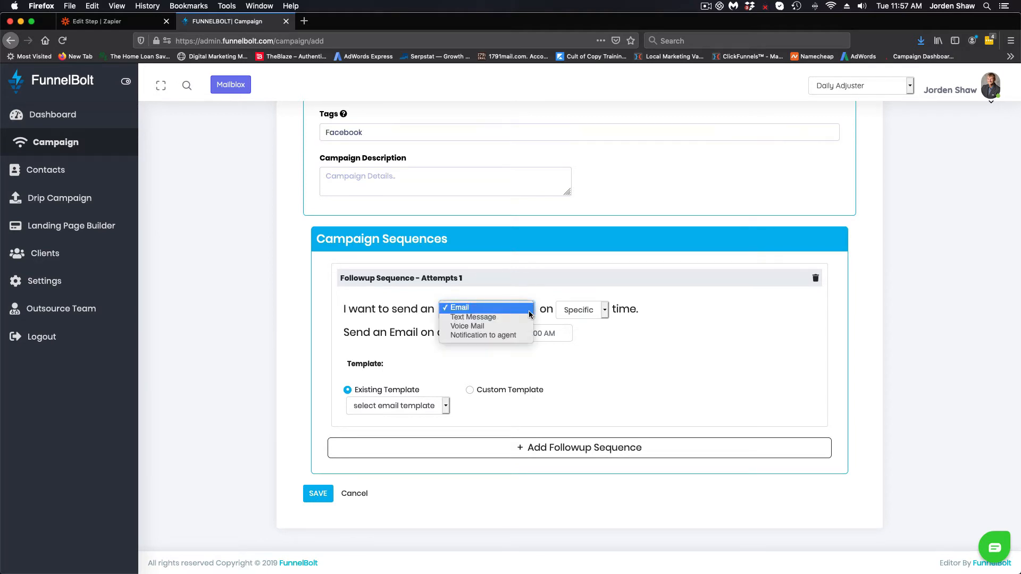
left_click(513, 335)
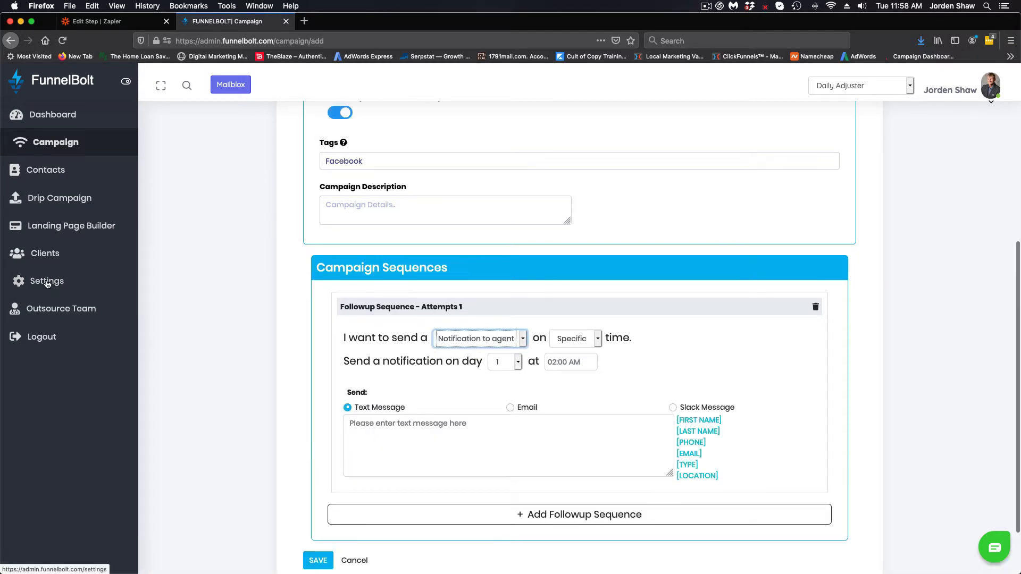
- Open the system settings and review the notification contacts and dedicated phone number
scroll(407, 279, "up", 5)
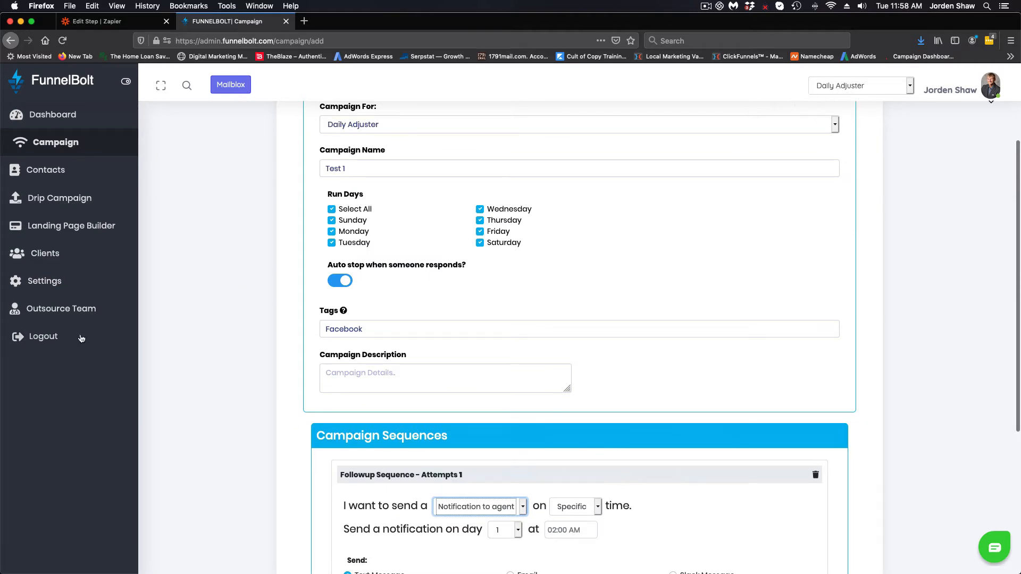
left_click(46, 282)
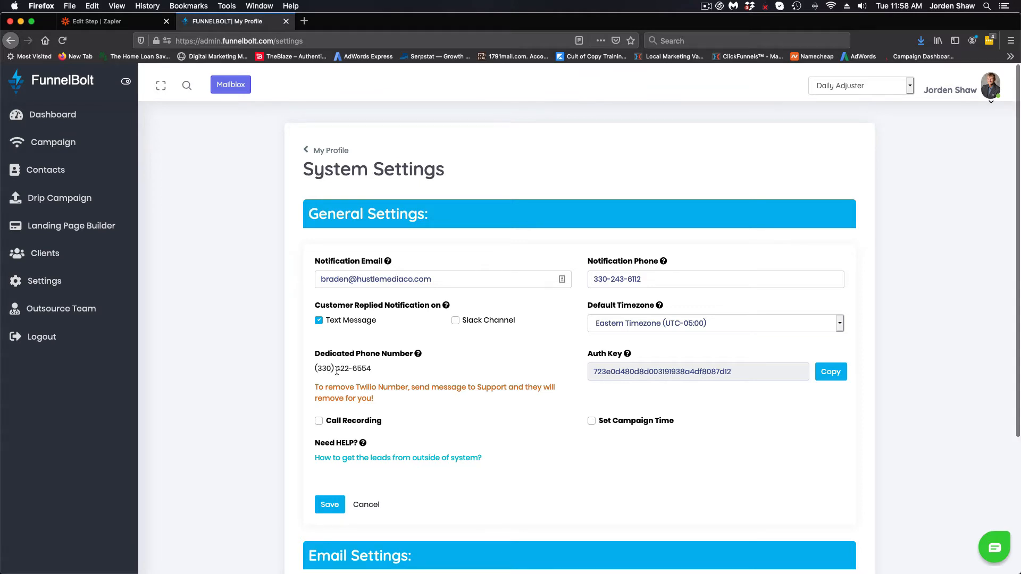
scroll(368, 370, "down", 1)
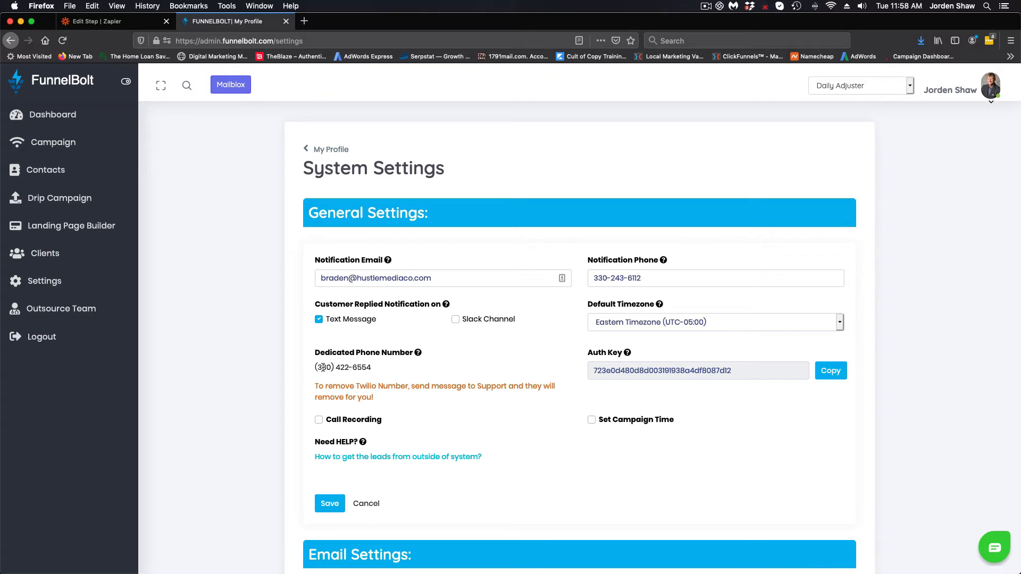
- Start a new campaign and set the email in its first follow-up sequence to Relative time
left_click(69, 143)
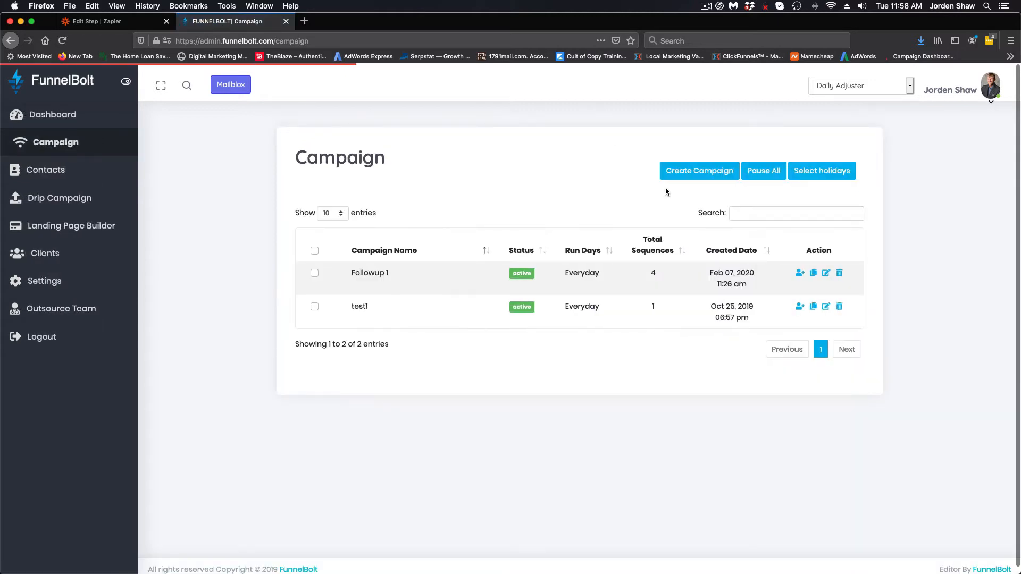
left_click(687, 181)
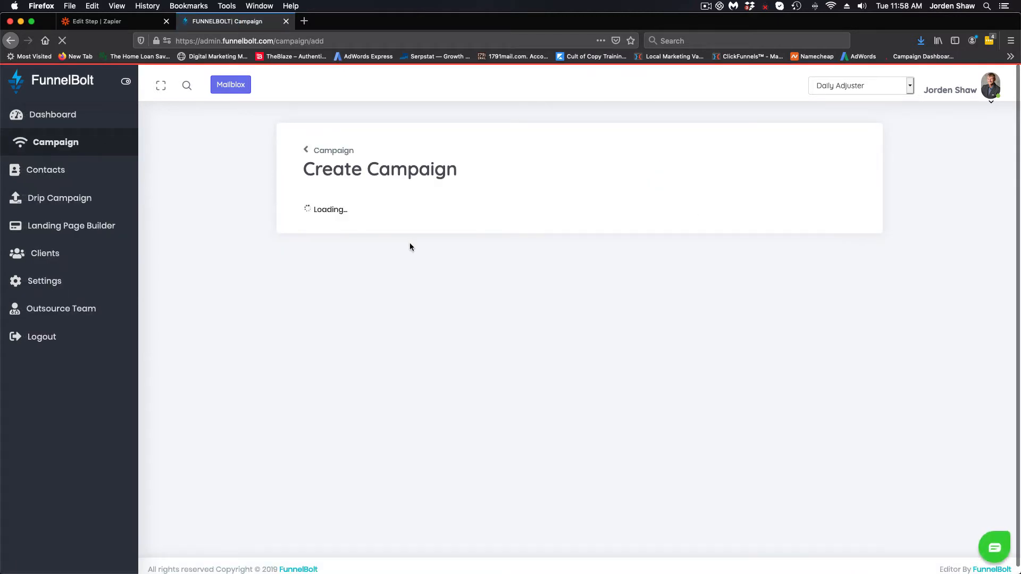
scroll(306, 255, "down", 6)
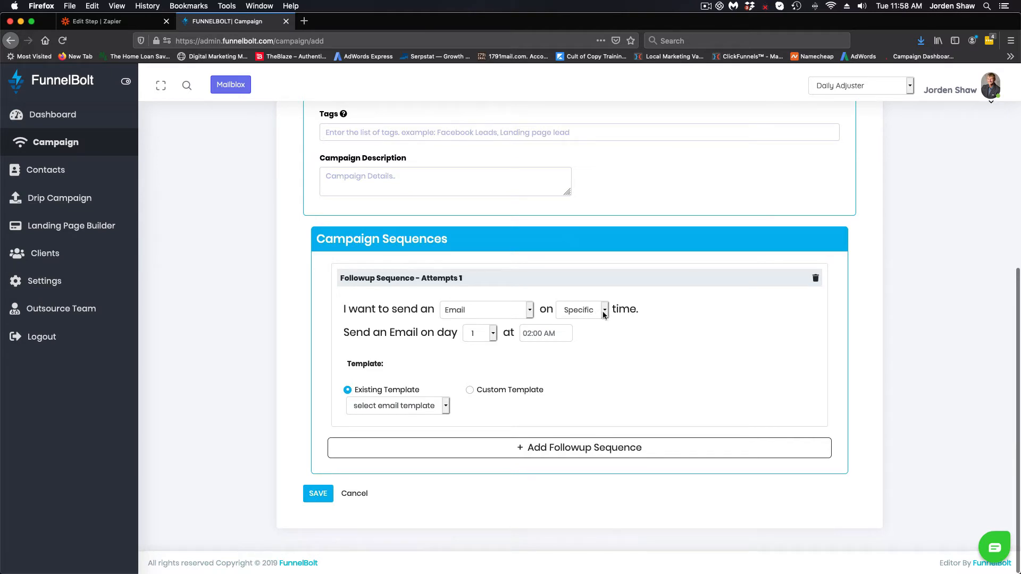
left_click(605, 313)
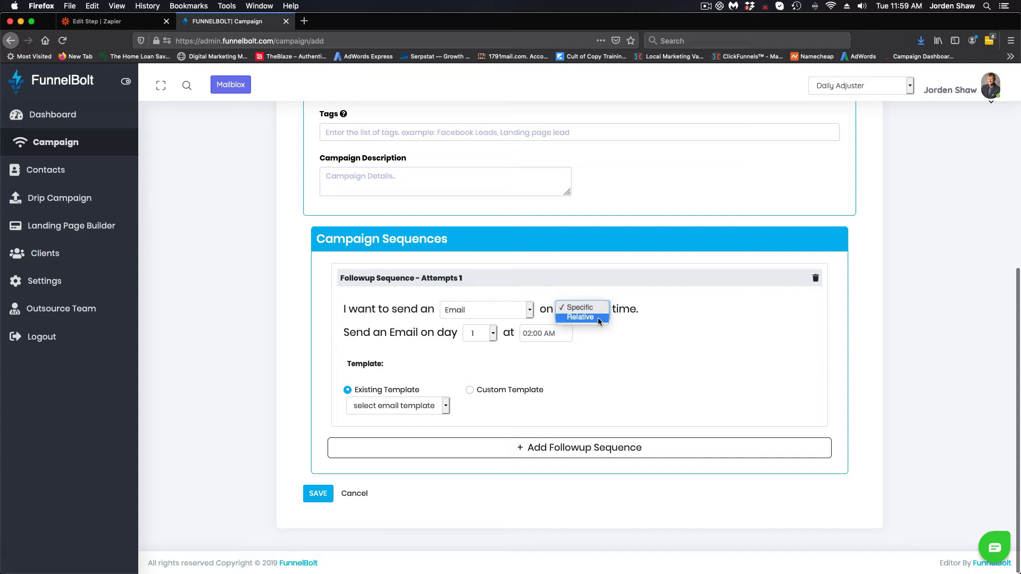
left_click(598, 318)
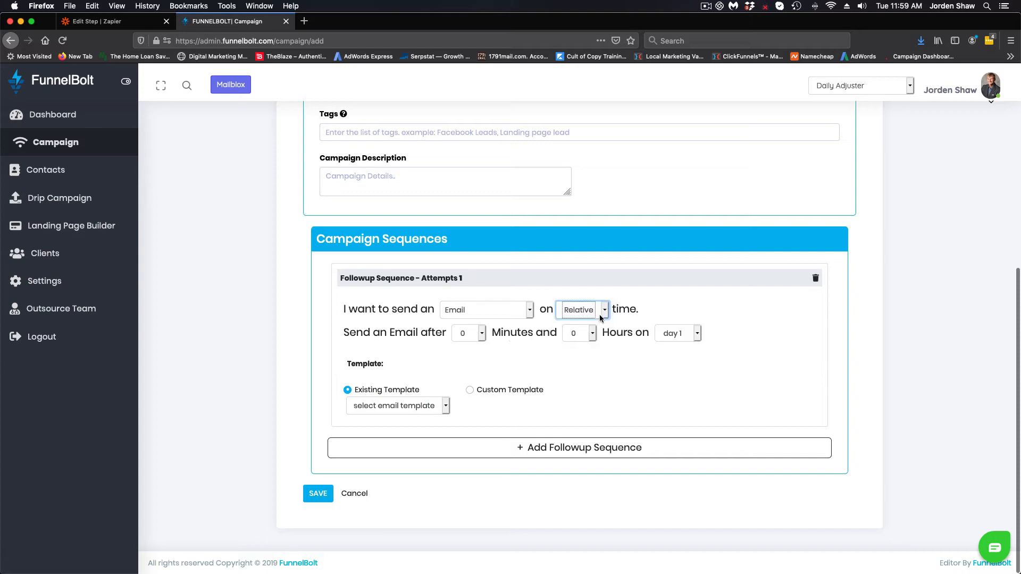
- Try a 1-minute delay for the follow-up email and set it back to 0 minutes
left_click(484, 334)
left_click(468, 340)
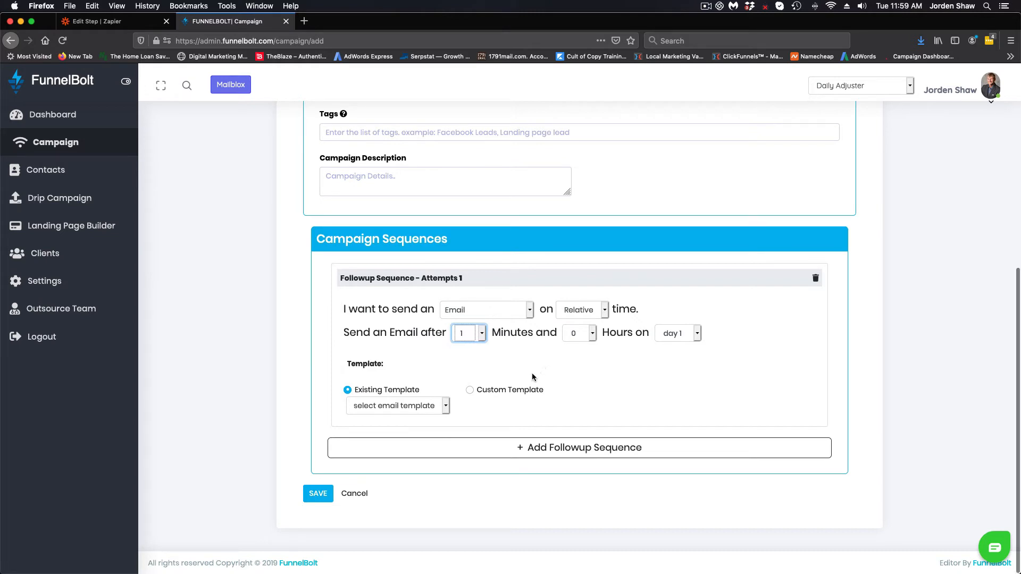
left_click(483, 335)
left_click(468, 322)
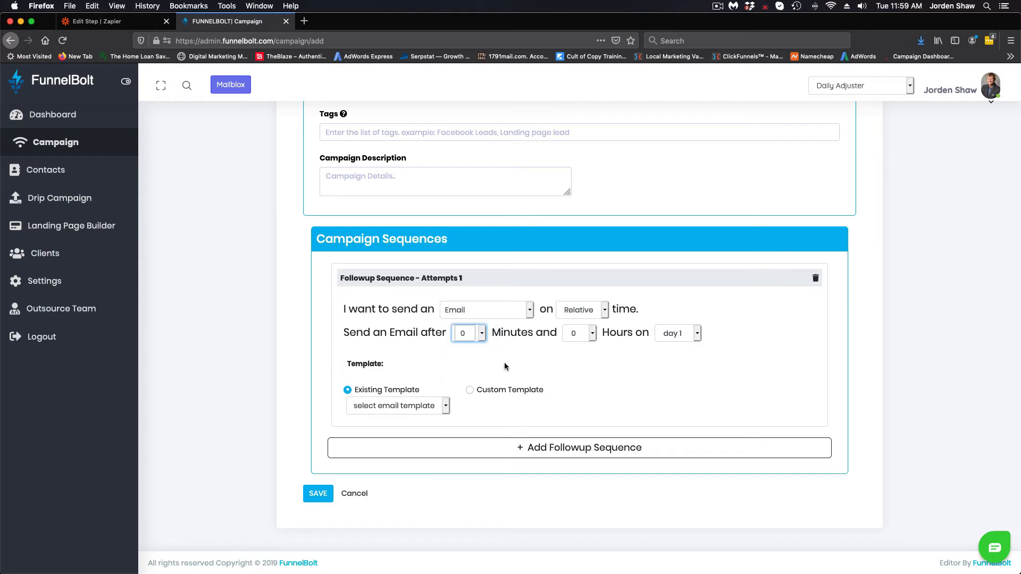
- Try the Custom Template option for the email and change the first follow-up's type to Notification to agent
left_click(470, 391)
left_click(468, 390)
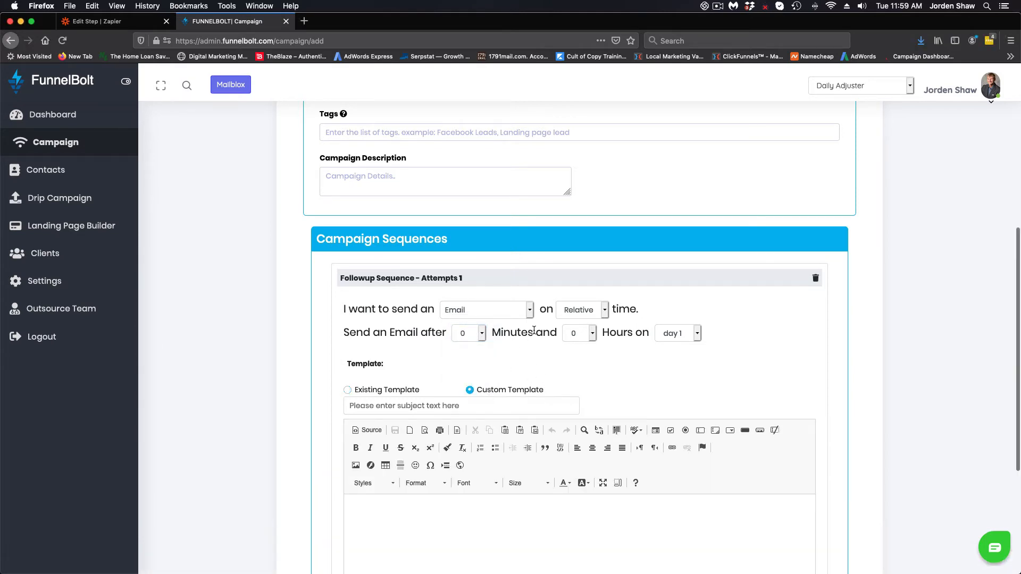
scroll(534, 331, "down", 1)
left_click(531, 290)
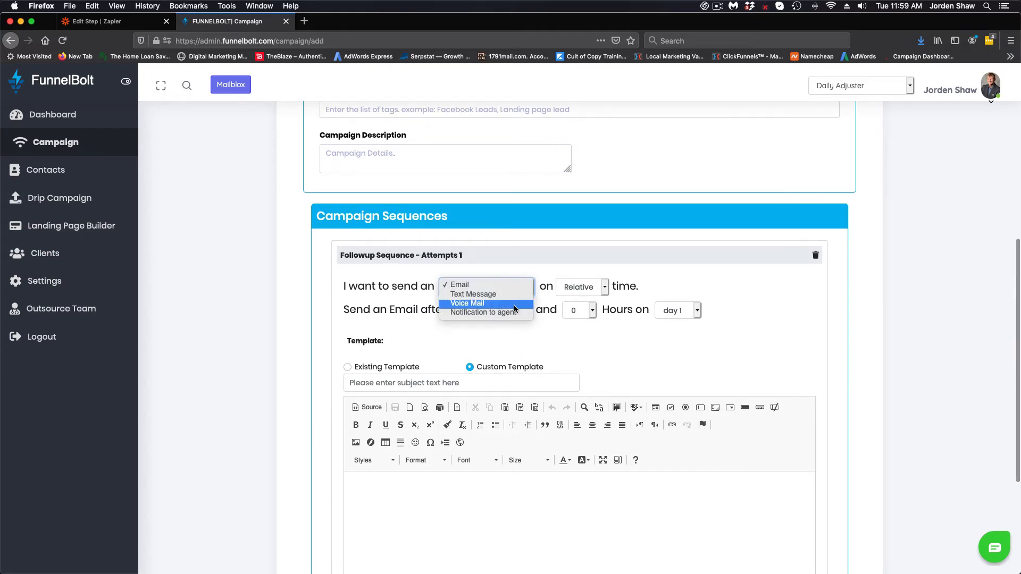
left_click(509, 313)
scroll(471, 393, "down", 1)
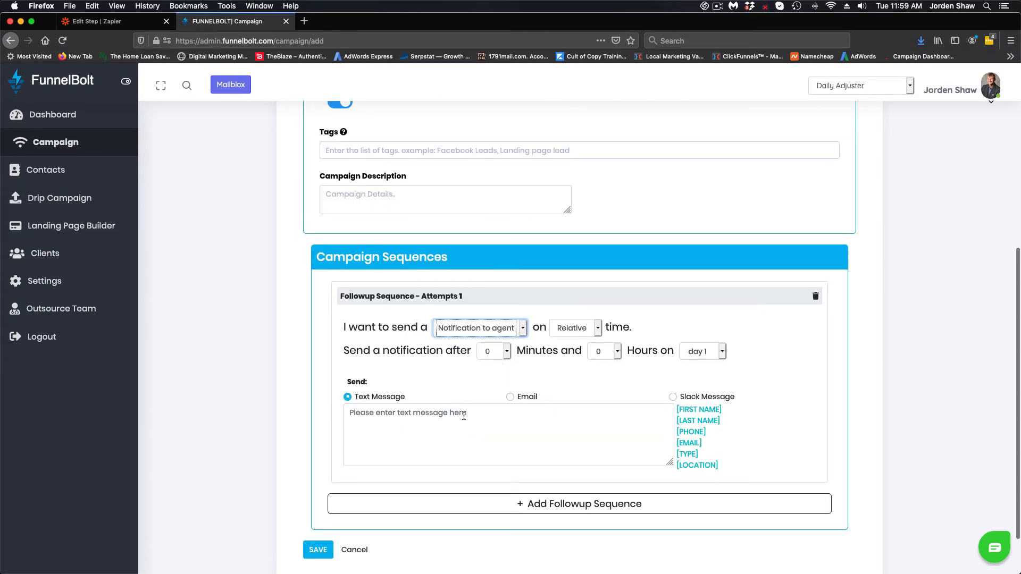
- Write the agent's text notification as "New Lead:" followed by the [FIRST NAME] placeholder
left_click(466, 415)
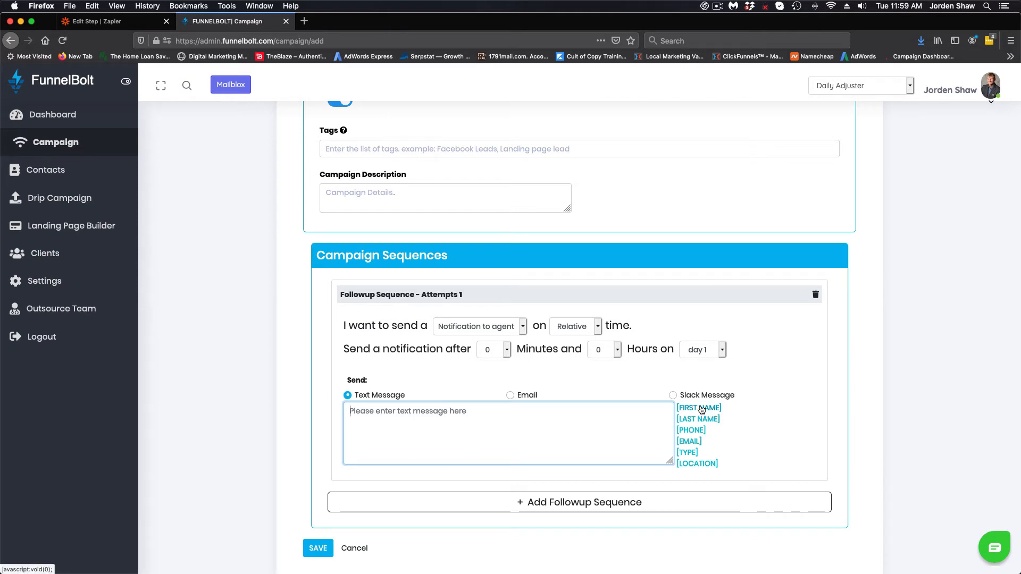
type("New")
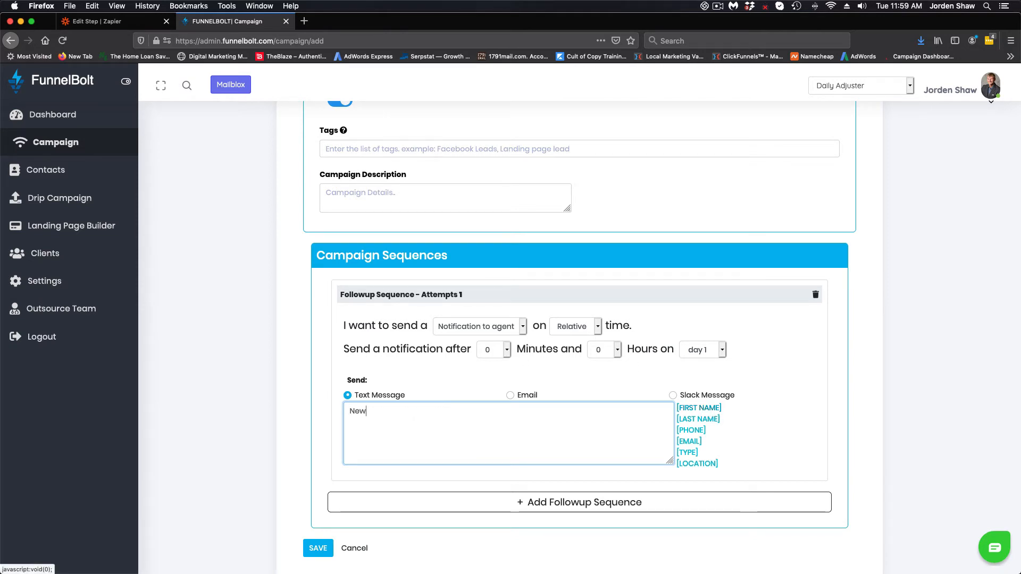
type(" Lead:")
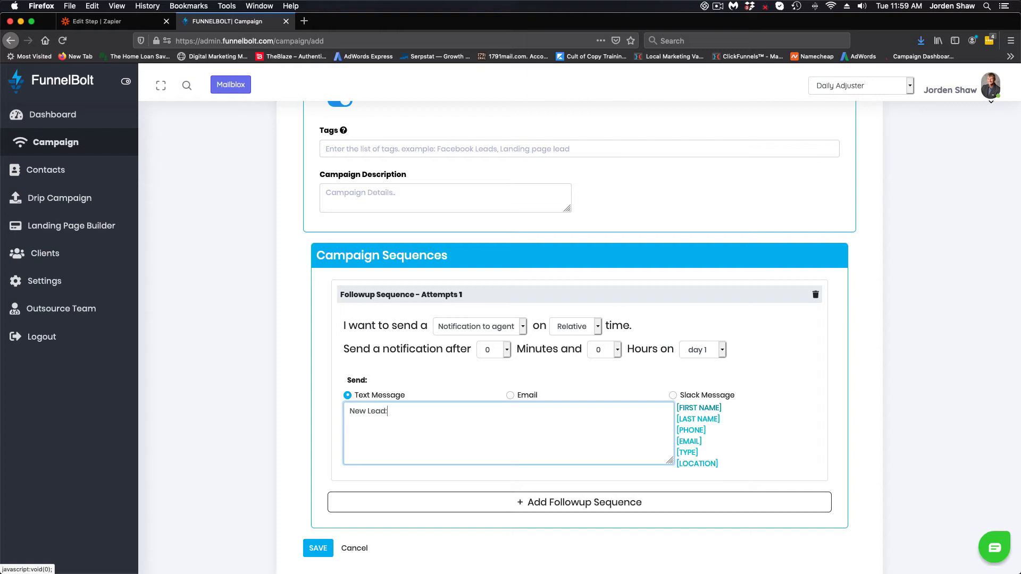
left_click(697, 408)
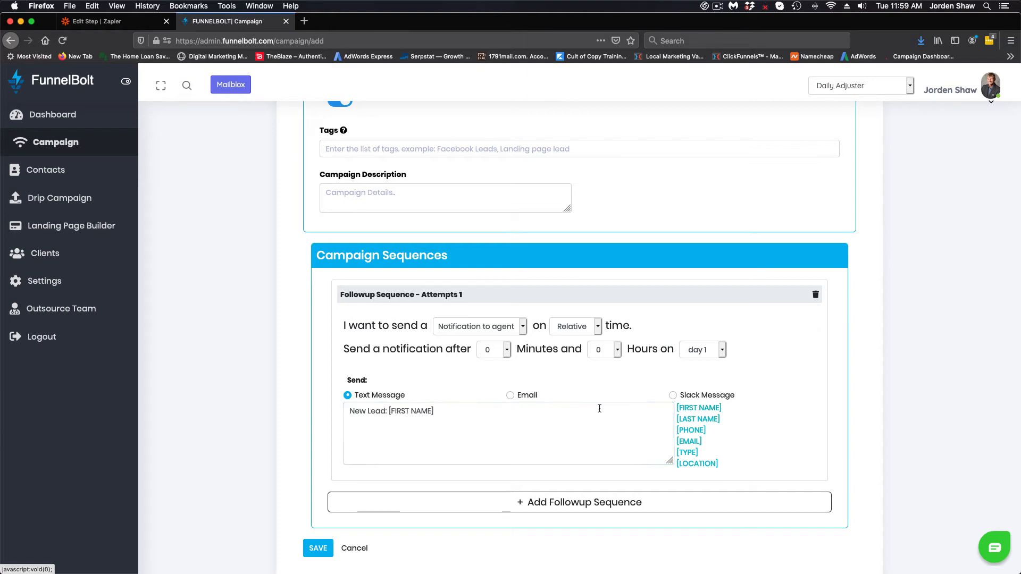
left_click(699, 408)
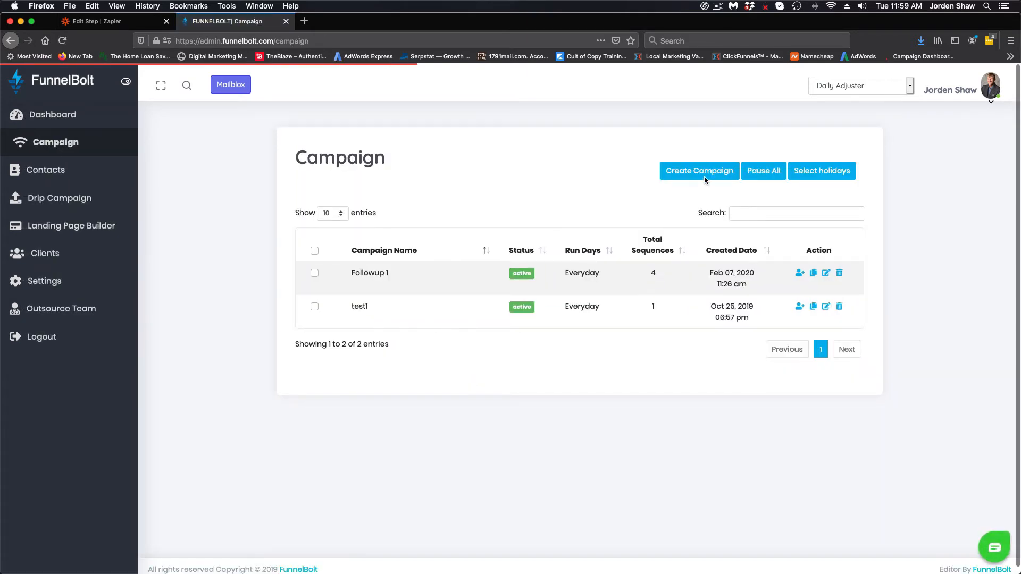
- Start a new campaign and set its first follow-up sequence to a Text Message with a Custom Message
left_click(704, 177)
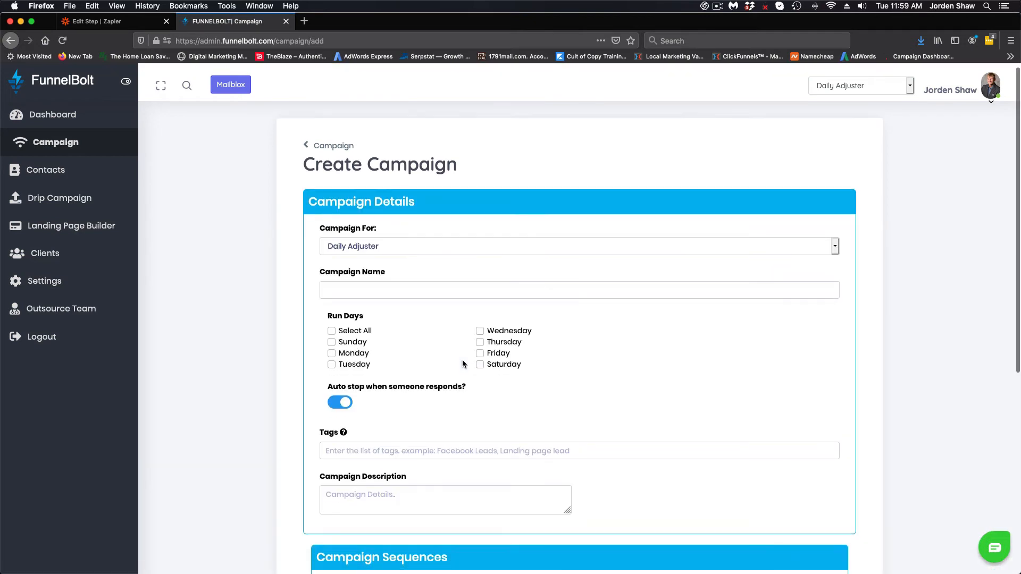
scroll(463, 364, "down", 6)
left_click(528, 311)
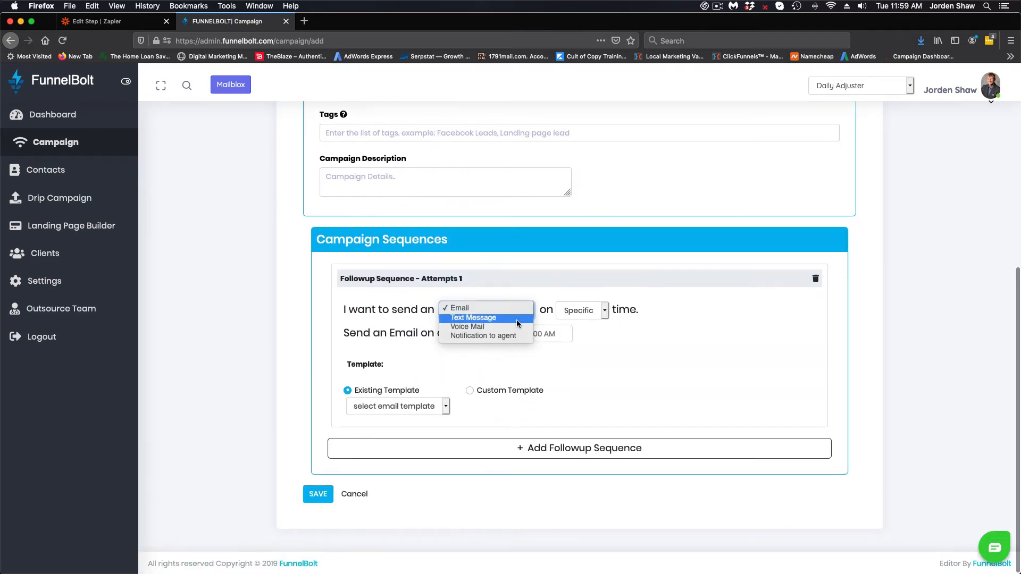
left_click(517, 318)
left_click(470, 391)
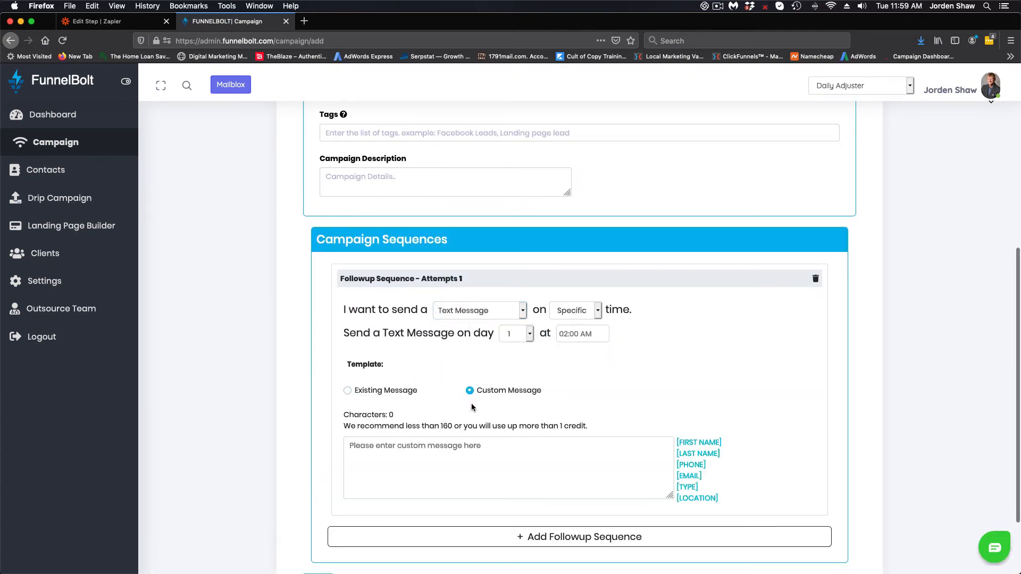
scroll(564, 422, "down", 1)
left_click(537, 421)
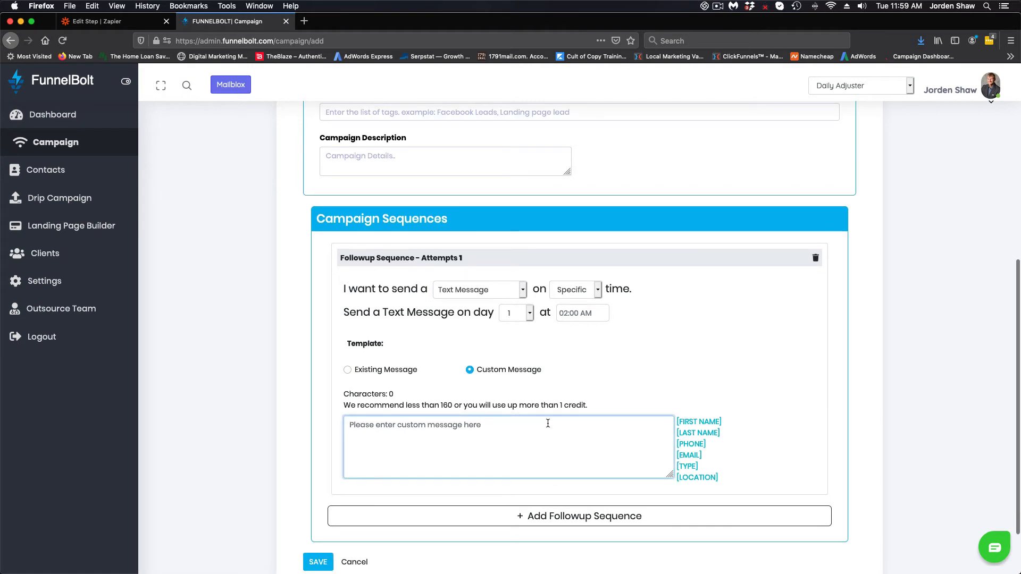
- Insert the [FIRST NAME], [LAST NAME], [PHONE] and [EMAIL] placeholders on separate lines in the custom text message
left_click(696, 422)
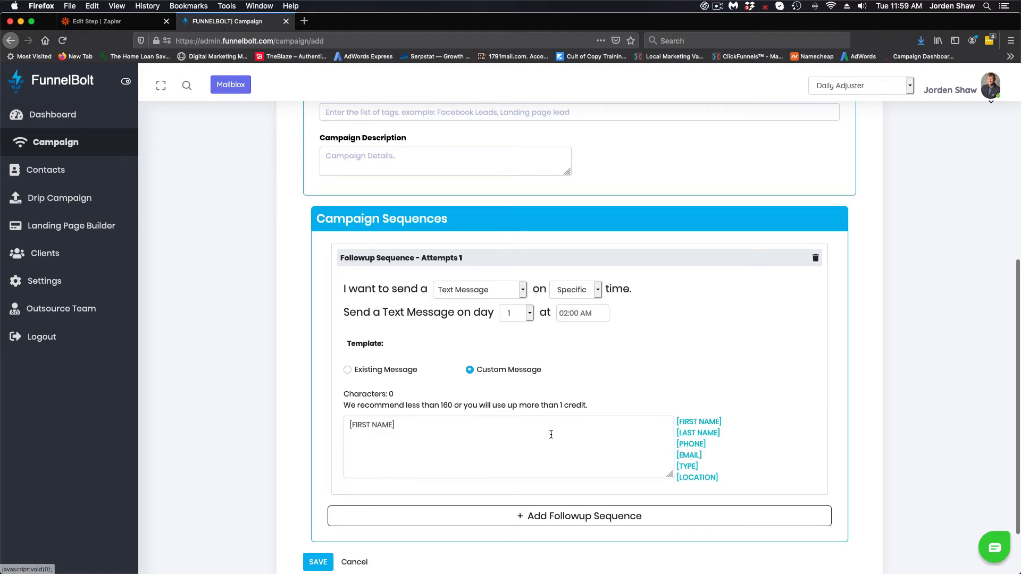
left_click(412, 426)
key("Return")
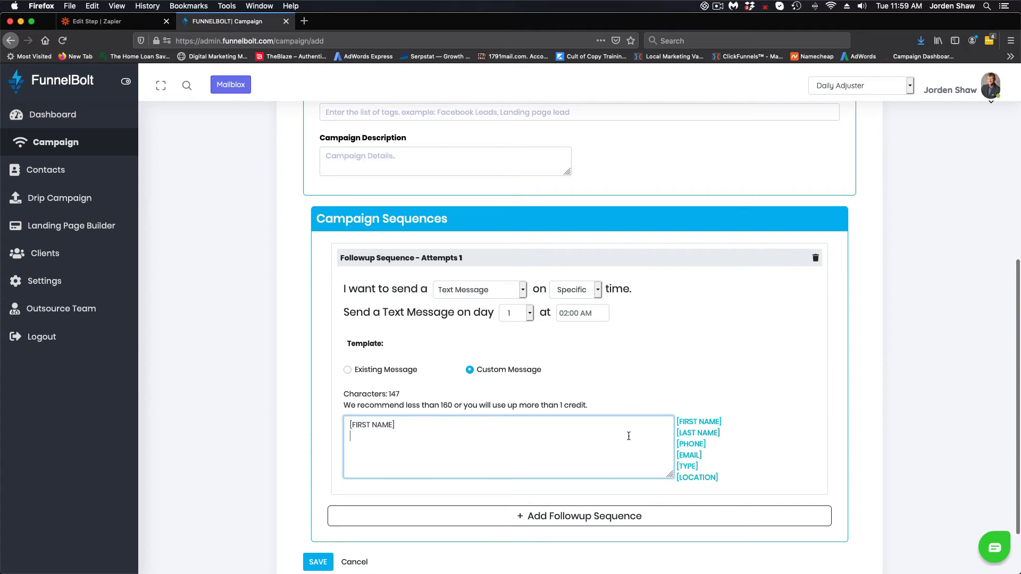
left_click(698, 433)
left_click(575, 446)
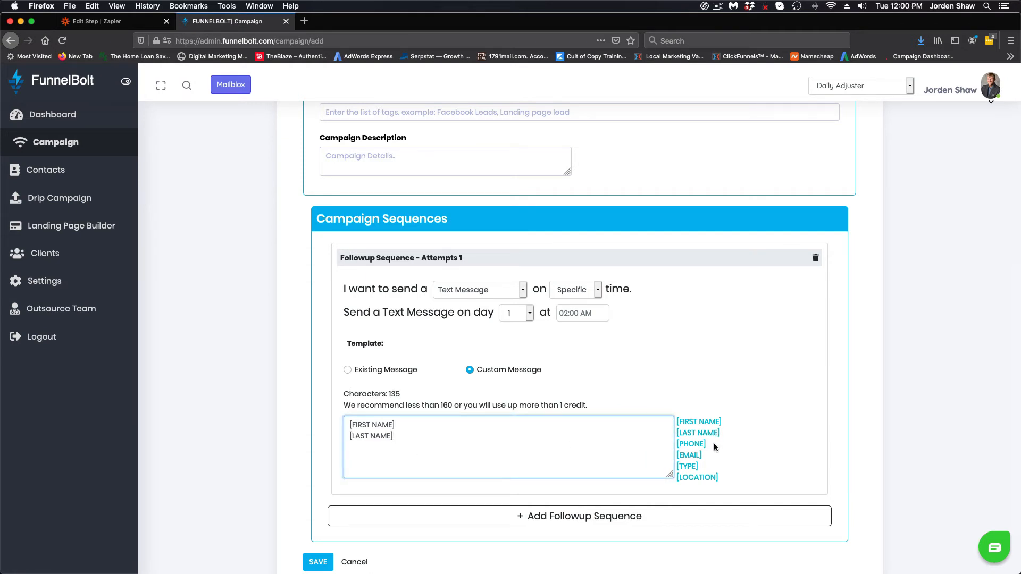
left_click(691, 444)
left_click(412, 443)
left_click(692, 457)
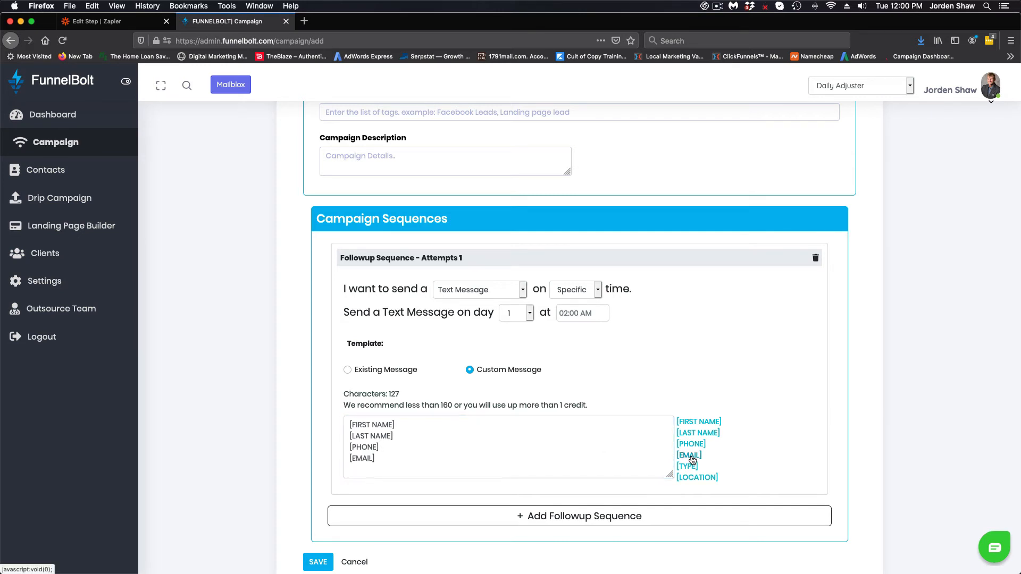
- Set the first follow-up to Notification to agent with the [FIRST NAME], [LAST NAME], [PHONE] and [EMAIL] placeholders on separate lines of its text message
left_click(523, 292)
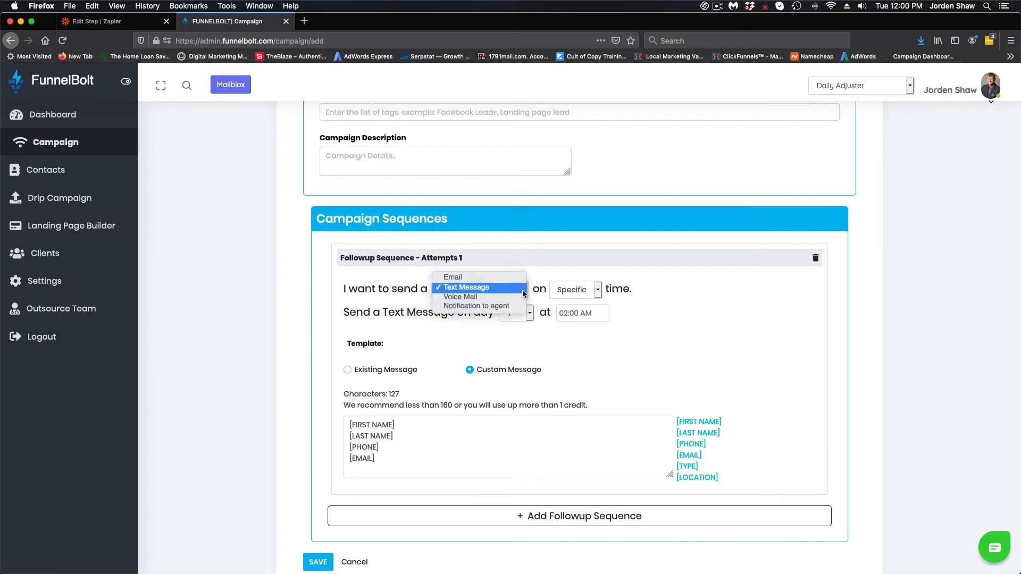
left_click(497, 306)
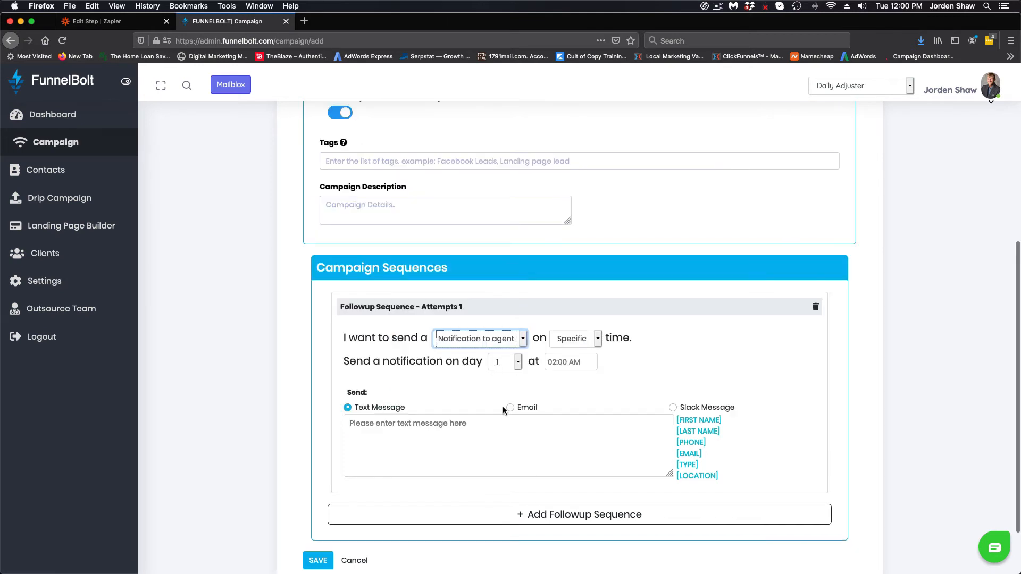
left_click(442, 426)
left_click(714, 423)
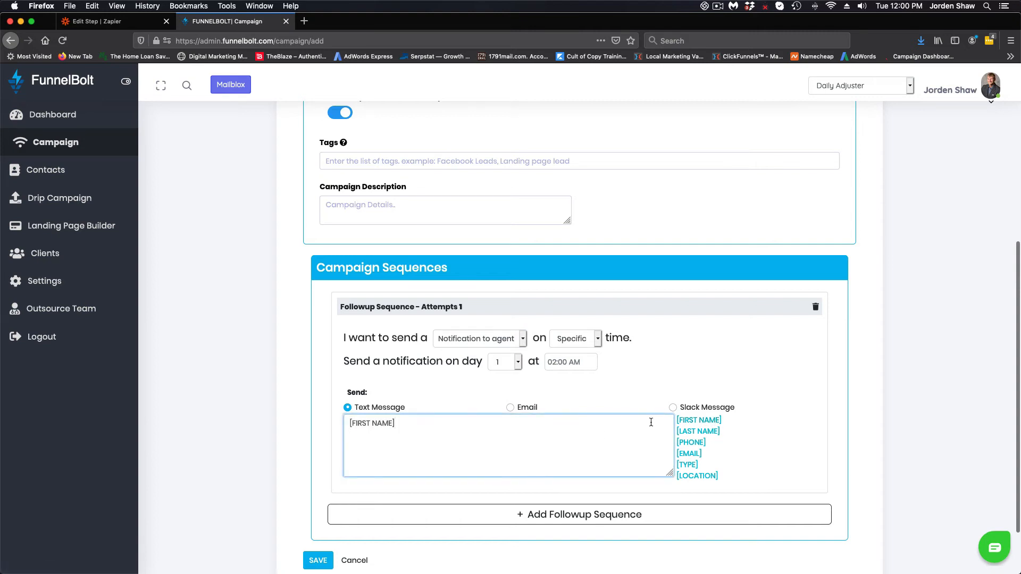
left_click(698, 431)
left_click(405, 430)
left_click(686, 442)
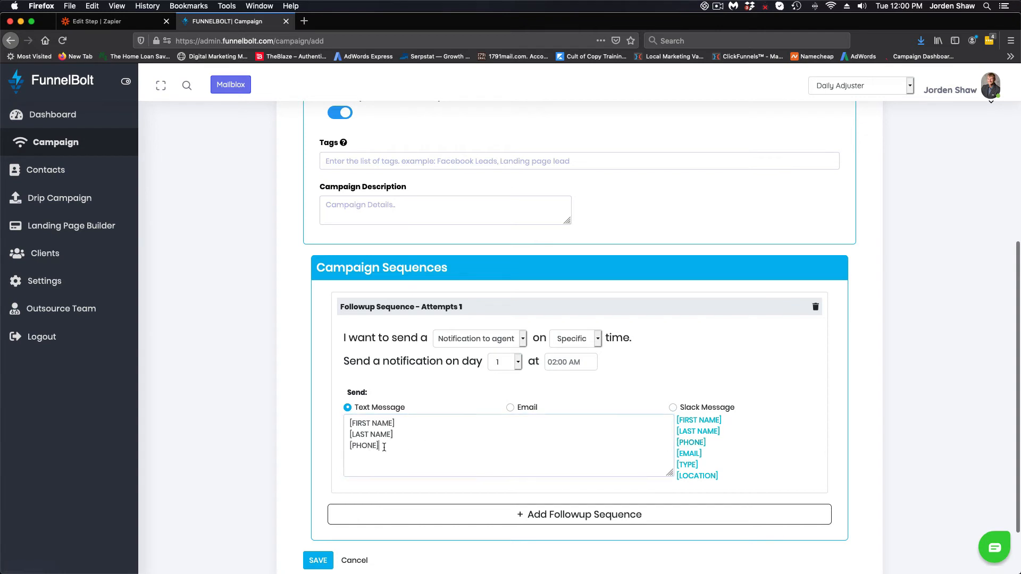
left_click(383, 447)
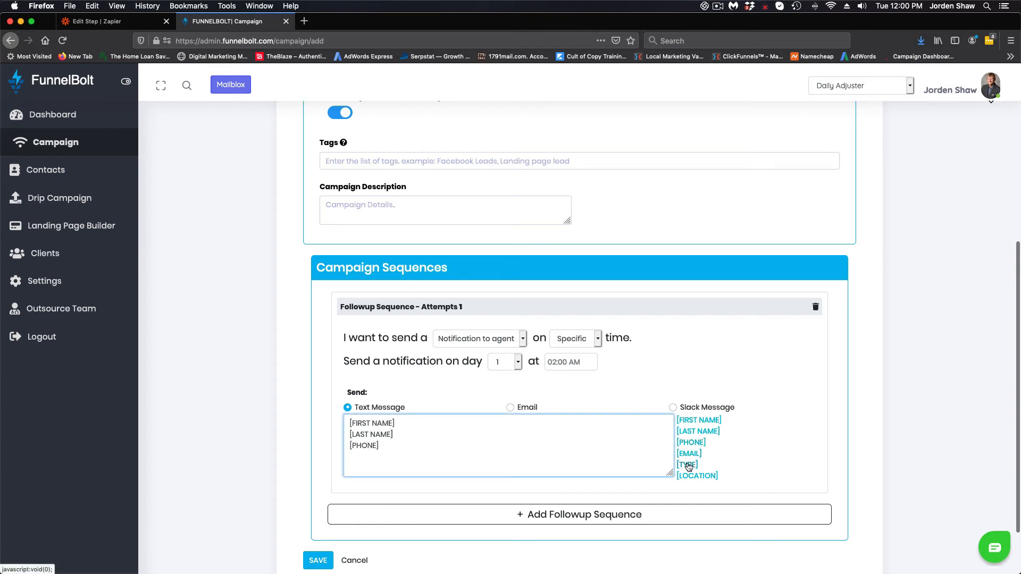
left_click(688, 454)
- Add a second follow-up sequence and set its type to Text Message
scroll(729, 383, "down", 2)
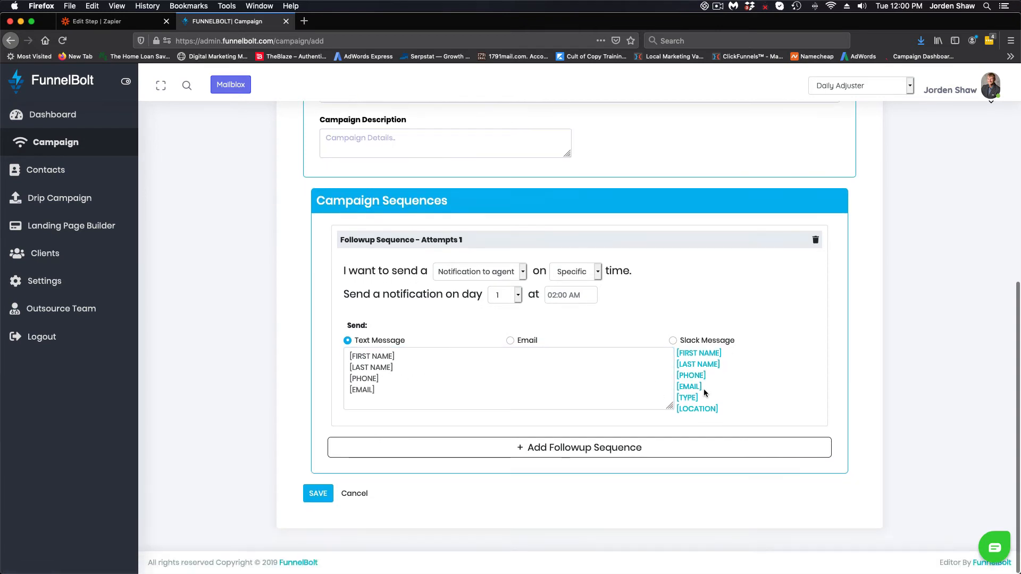
left_click(556, 447)
scroll(556, 446, "down", 3)
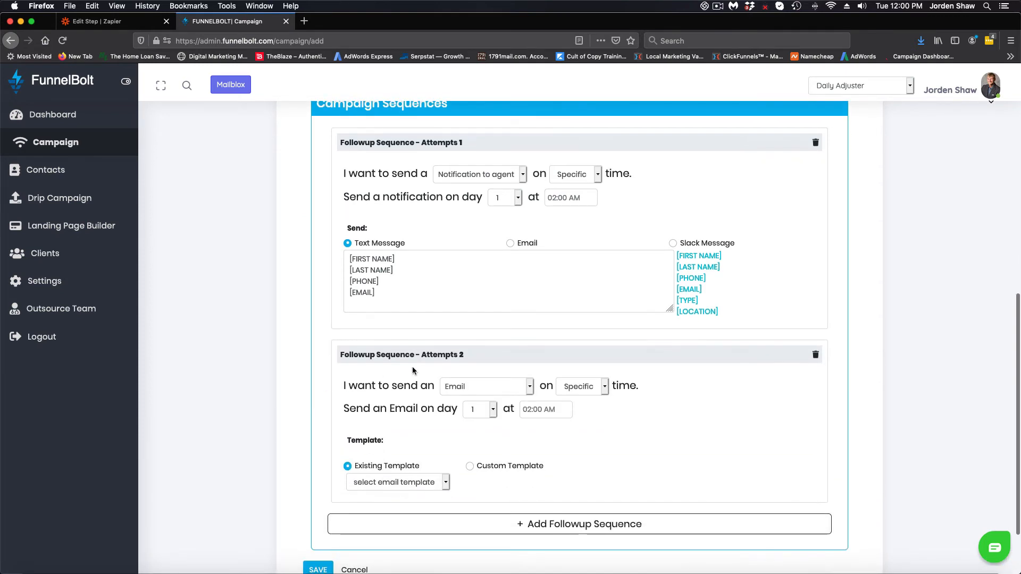
left_click(531, 388)
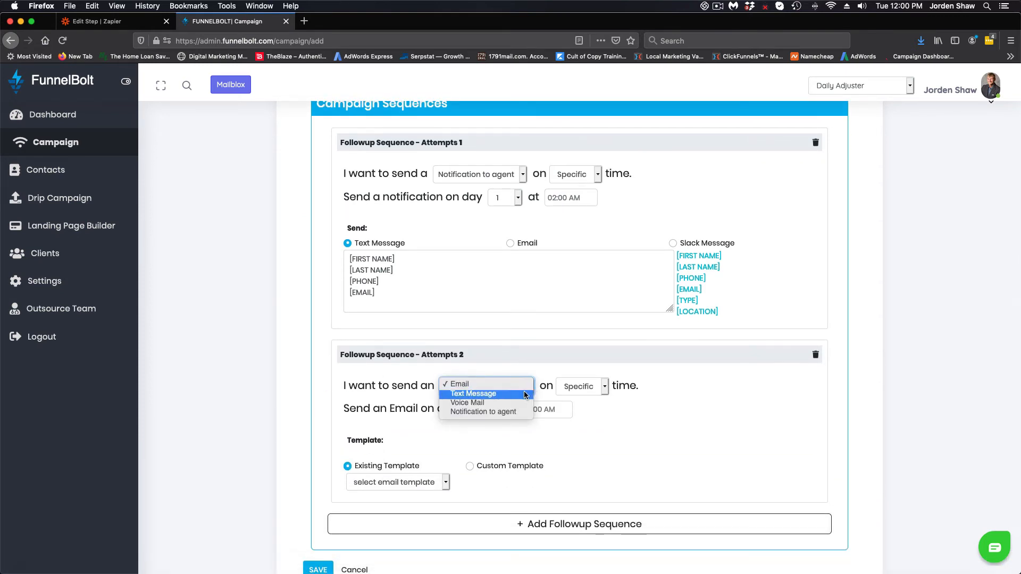
left_click(525, 394)
- Schedule the second follow-up's text message on Relative time with a delay of 1 minute
scroll(643, 400, "down", 3)
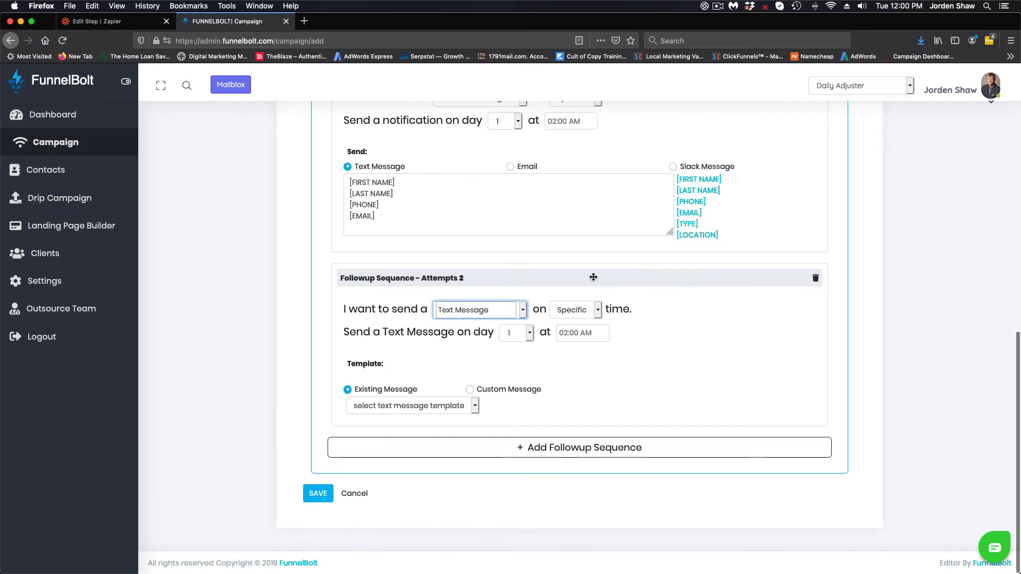
left_click(595, 309)
left_click(589, 316)
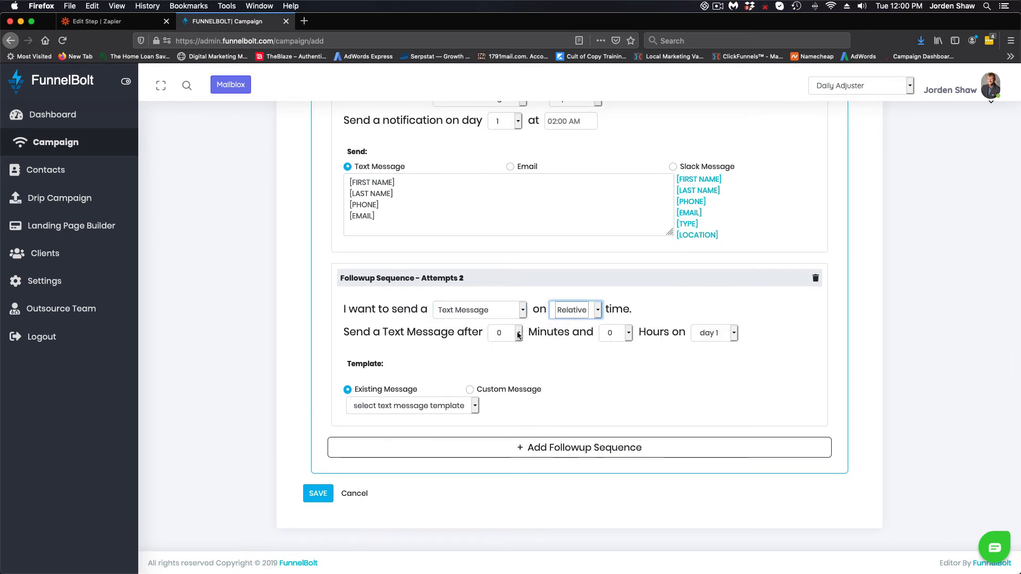
left_click(519, 333)
left_click(509, 341)
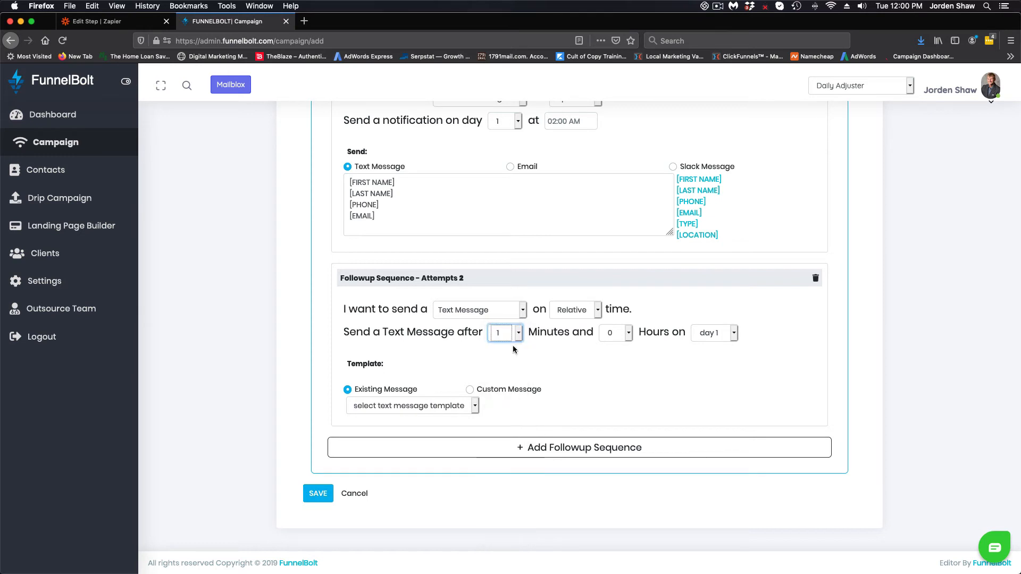
- Write the second follow-up's custom message: "Thanks for signing up, this so so and with company x. What is your zip code?"
left_click(468, 389)
left_click(429, 445)
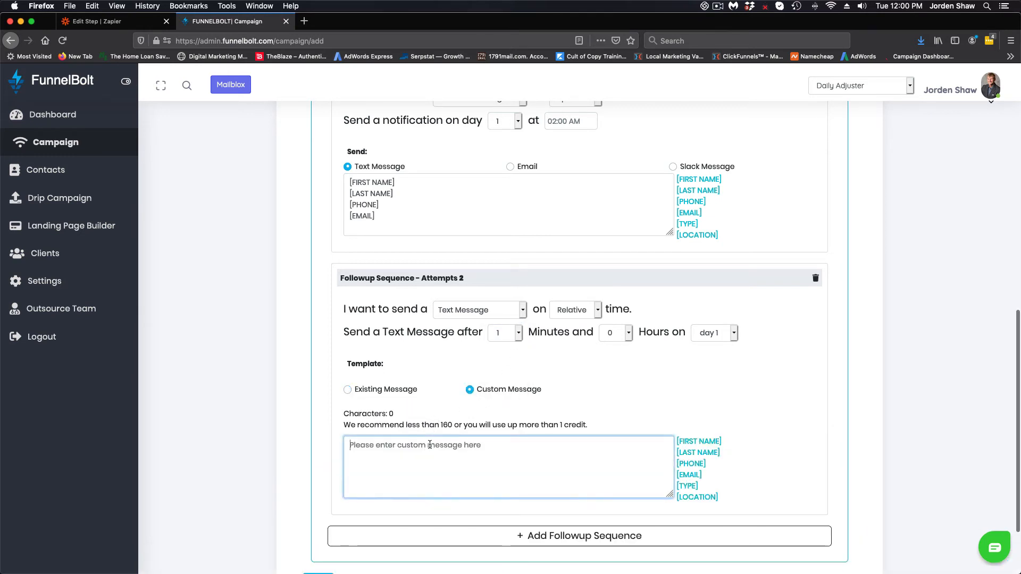
type("Thanks for ")
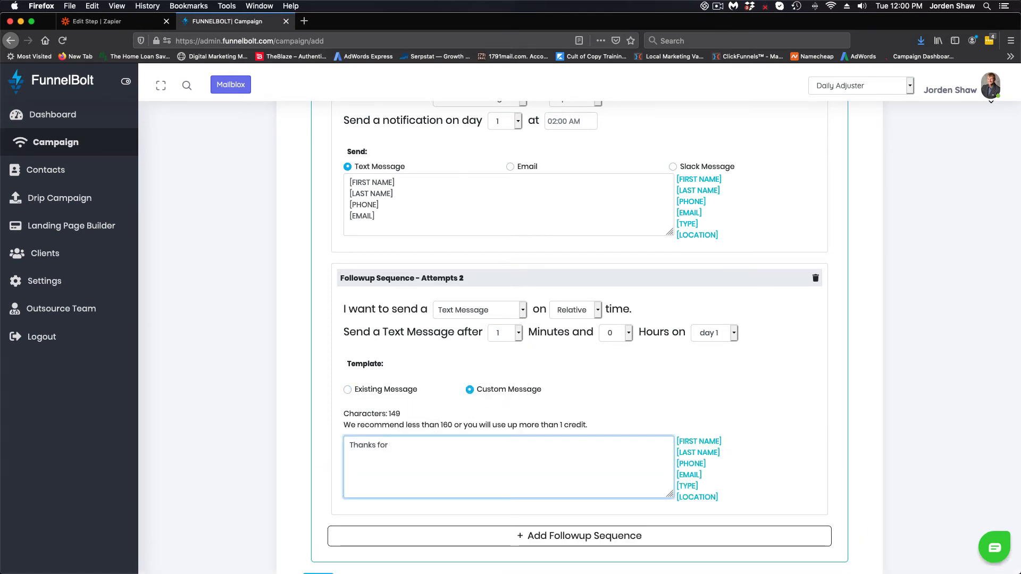
type("sigu")
type("ning up.")
type(" this sos an")
key("BackSpace")
key("BackSpace")
key("BackSpace")
type("so and with ")
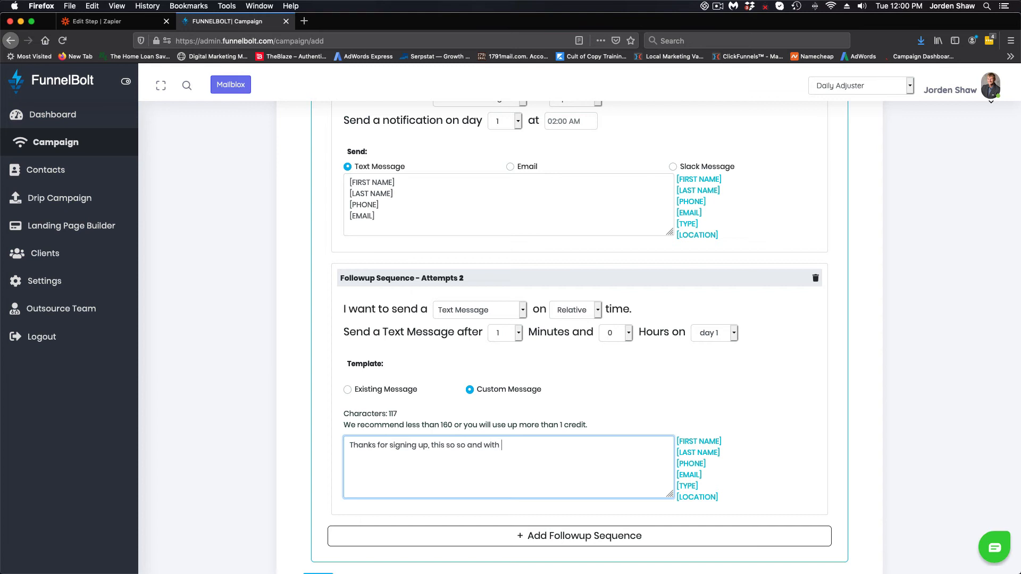
type("company x.")
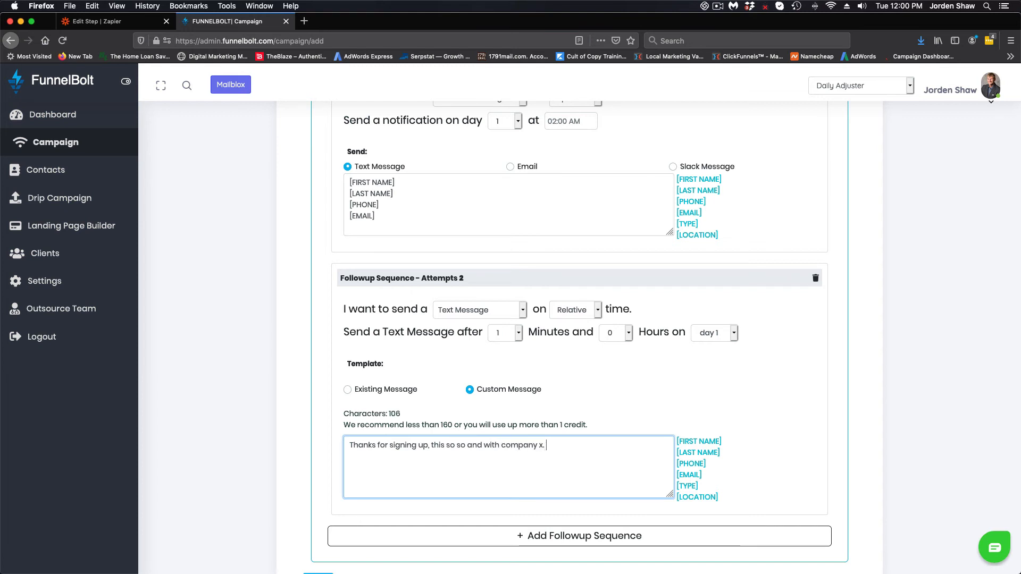
type(" What is your")
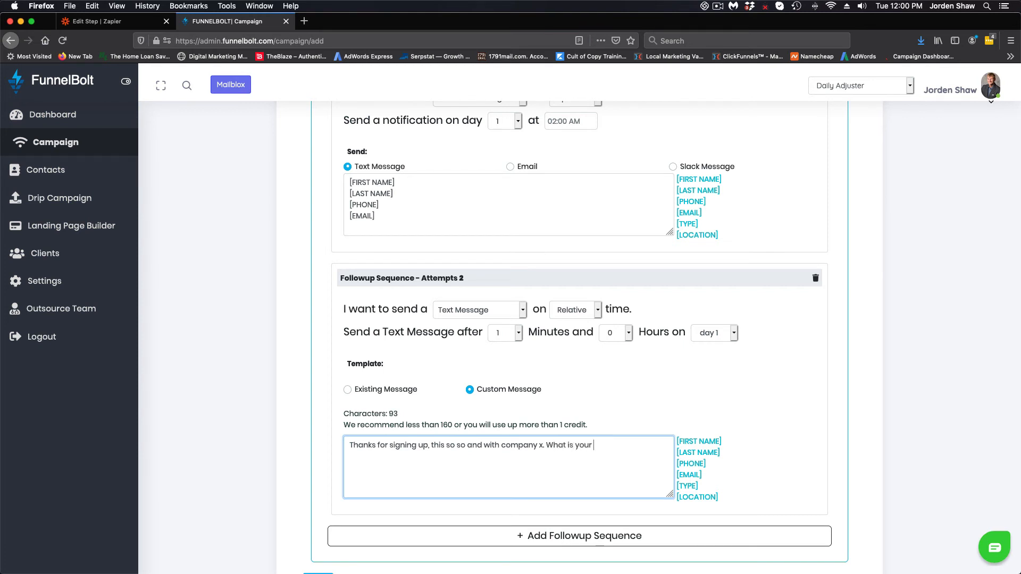
type(" zip code?")
- Add a third follow-up sequence that sends an Email at a Specific time
scroll(519, 423, "down", 1)
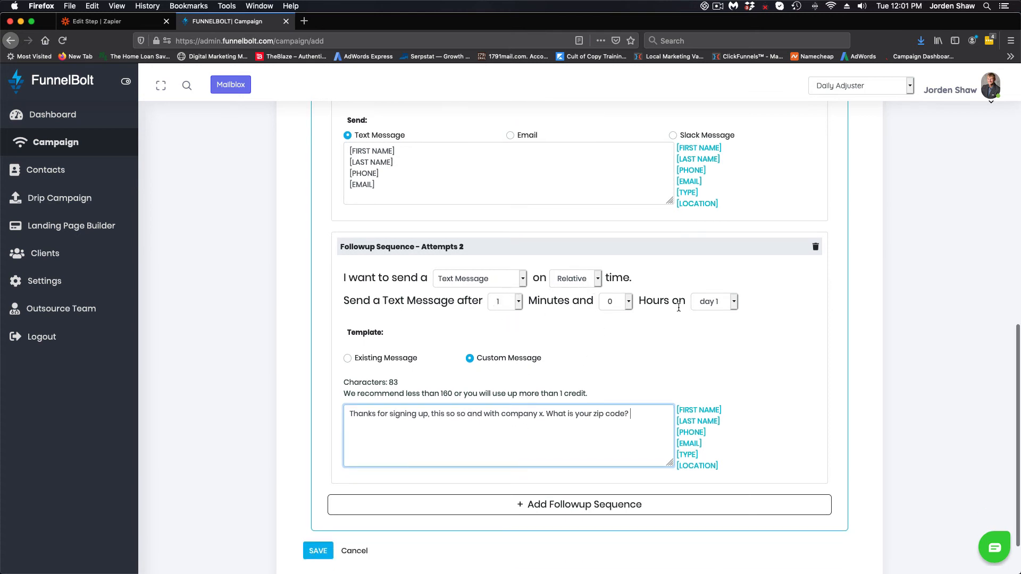
scroll(633, 344, "down", 2)
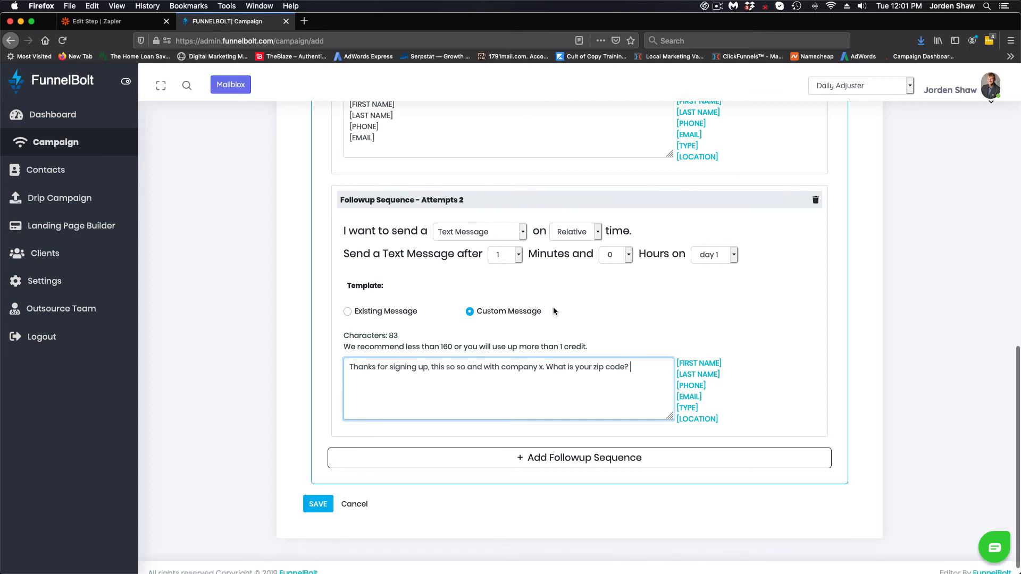
left_click(587, 447)
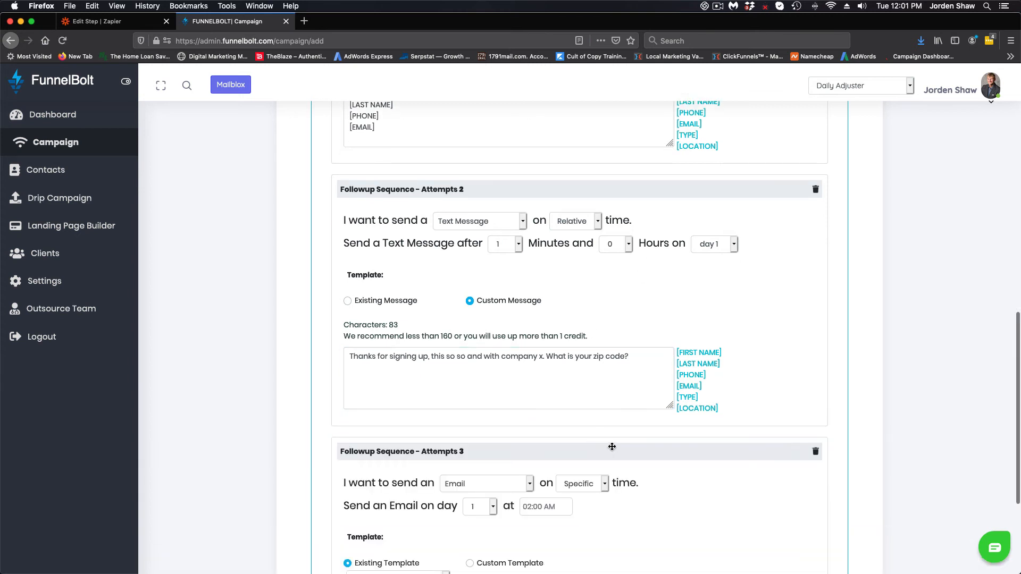
scroll(606, 449, "down", 3)
scroll(529, 391, "down", 1)
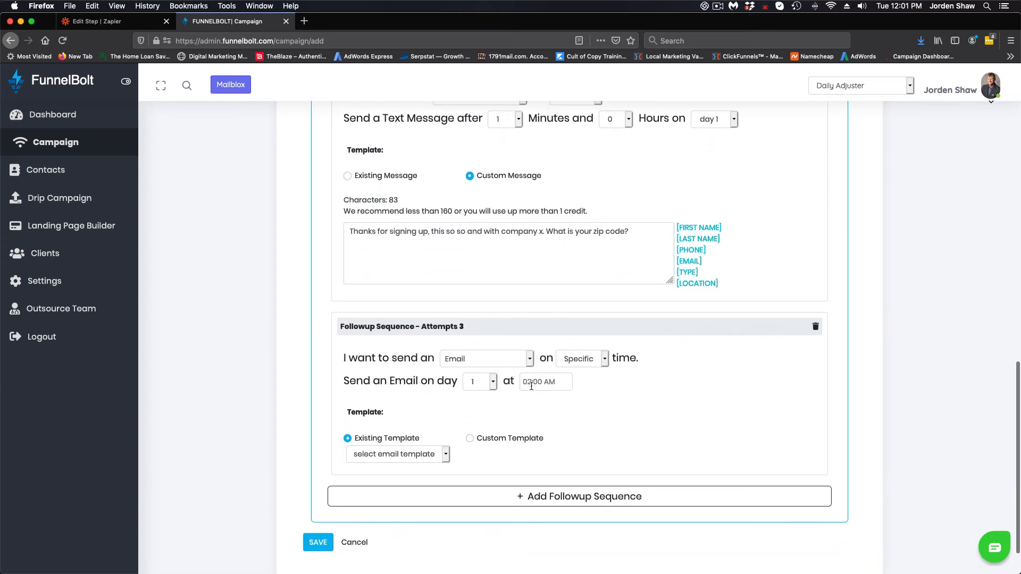
left_click(602, 356)
left_click(602, 356)
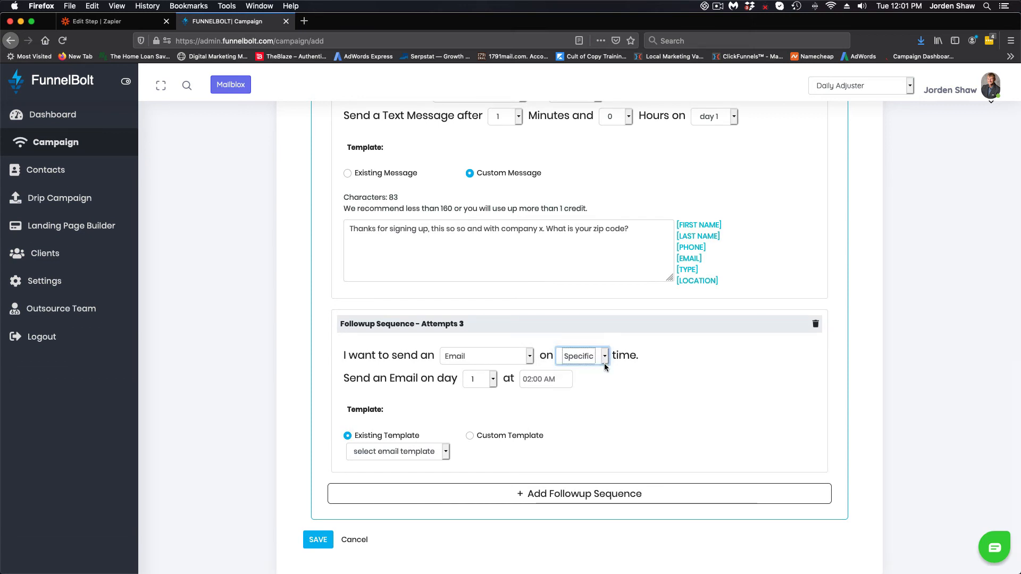
scroll(617, 383, "up", 1)
scroll(618, 385, "down", 1)
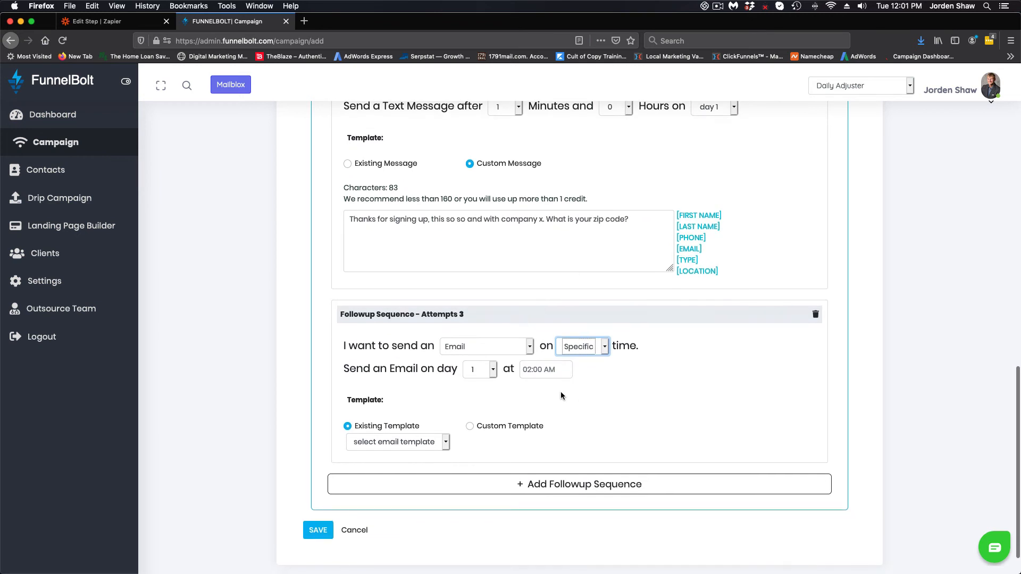
- Set the third follow-up's email time to 08:00 AM and choose a custom template for it
left_click(529, 372)
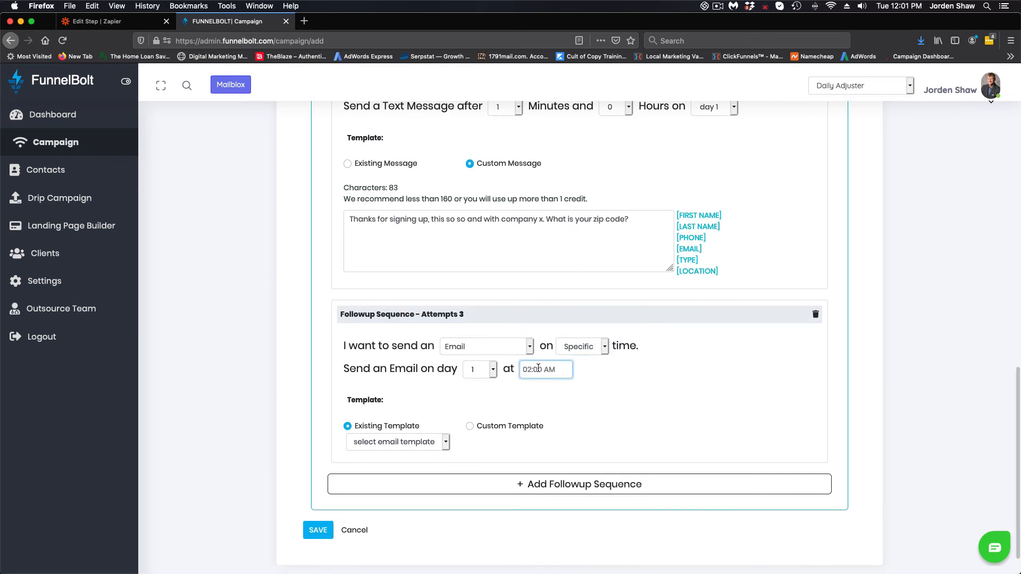
type("08")
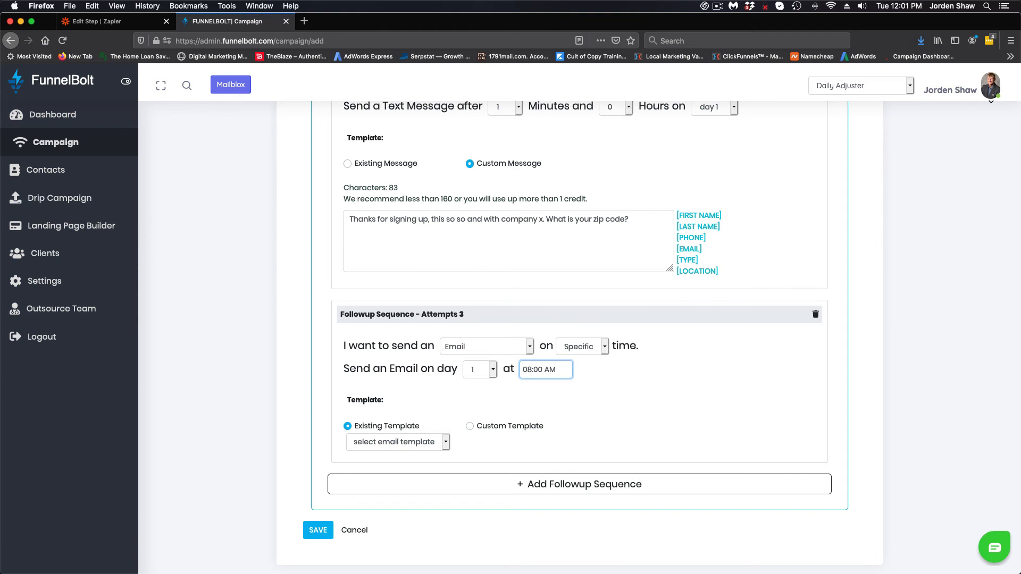
left_click(470, 426)
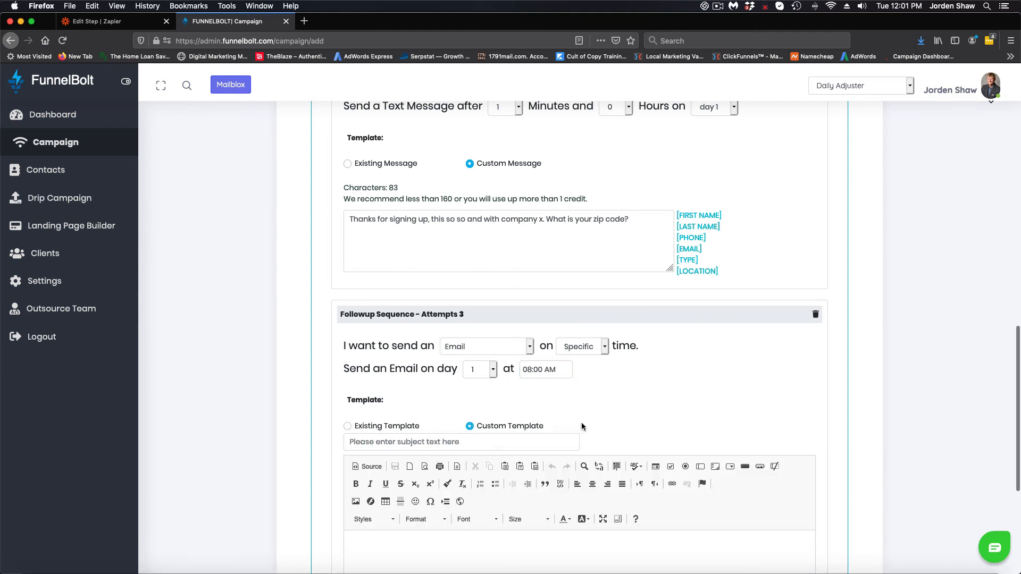
- Add a fourth follow-up sequence and set its type to Voice Mail
scroll(473, 424, "down", 5)
scroll(474, 423, "down", 1)
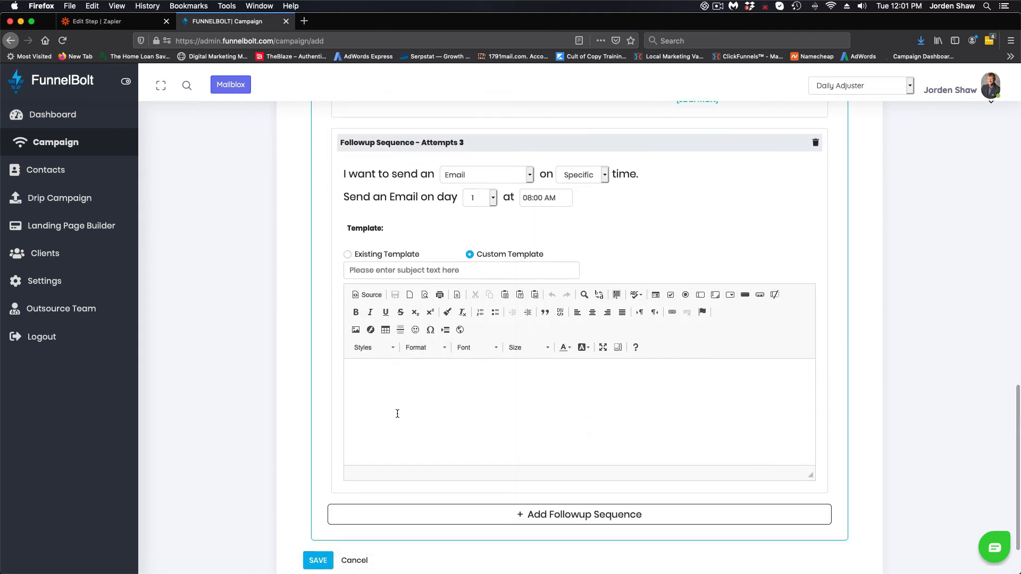
scroll(466, 404, "down", 3)
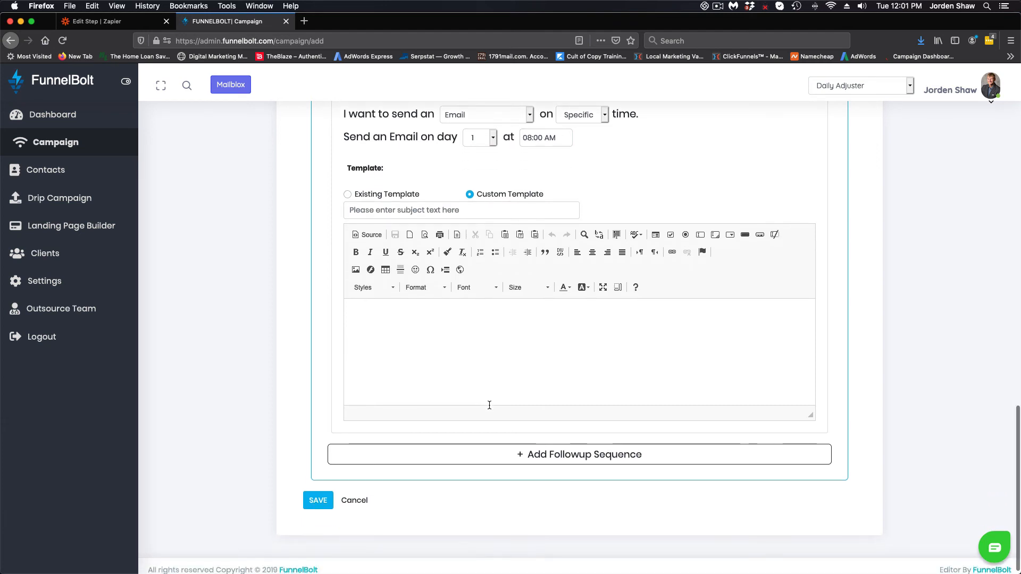
left_click(561, 455)
scroll(560, 456, "down", 3)
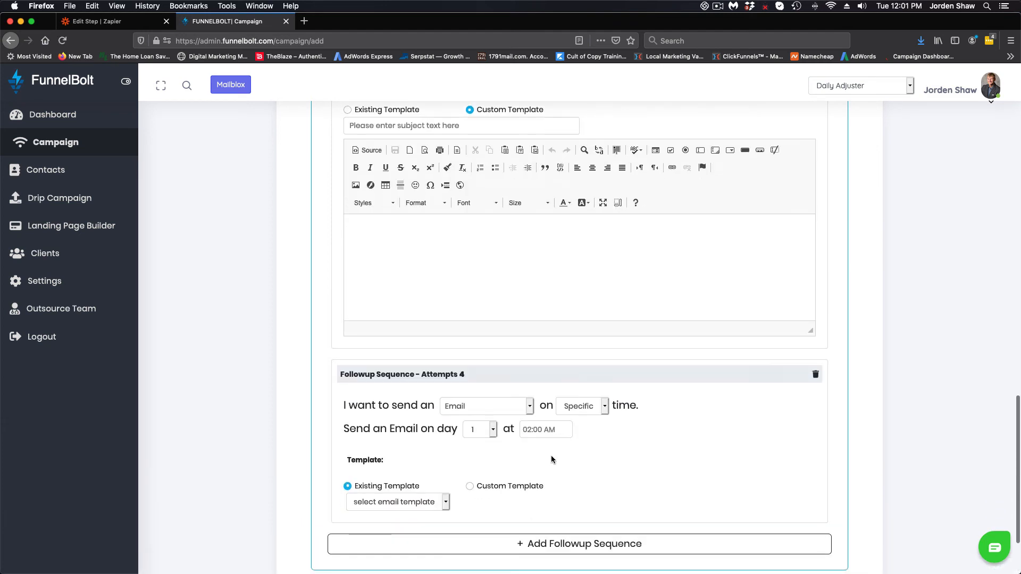
left_click(531, 408)
left_click(517, 425)
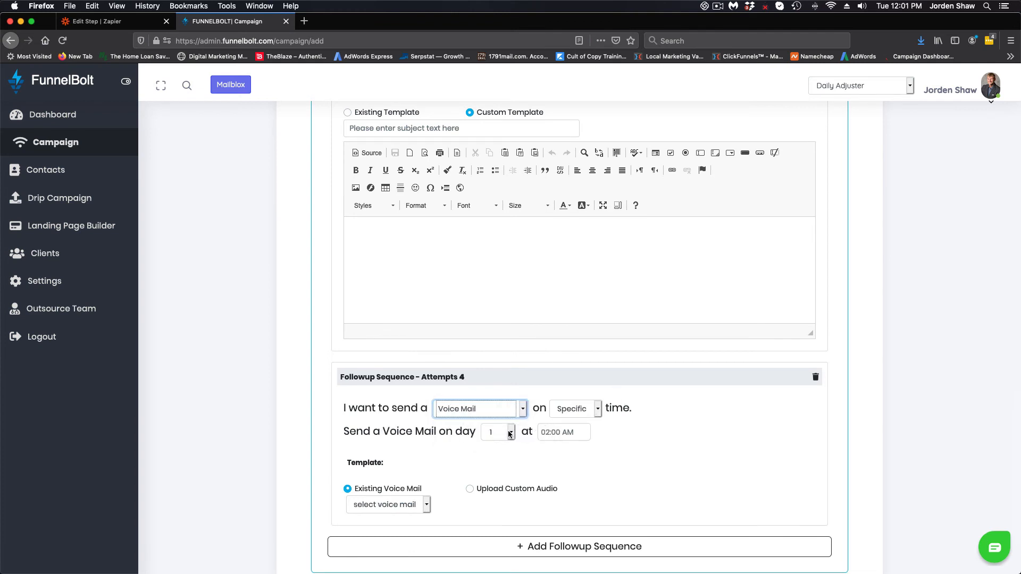
- Set the third follow-up's email to go out on day 2
scroll(490, 356, "up", 8)
left_click(492, 324)
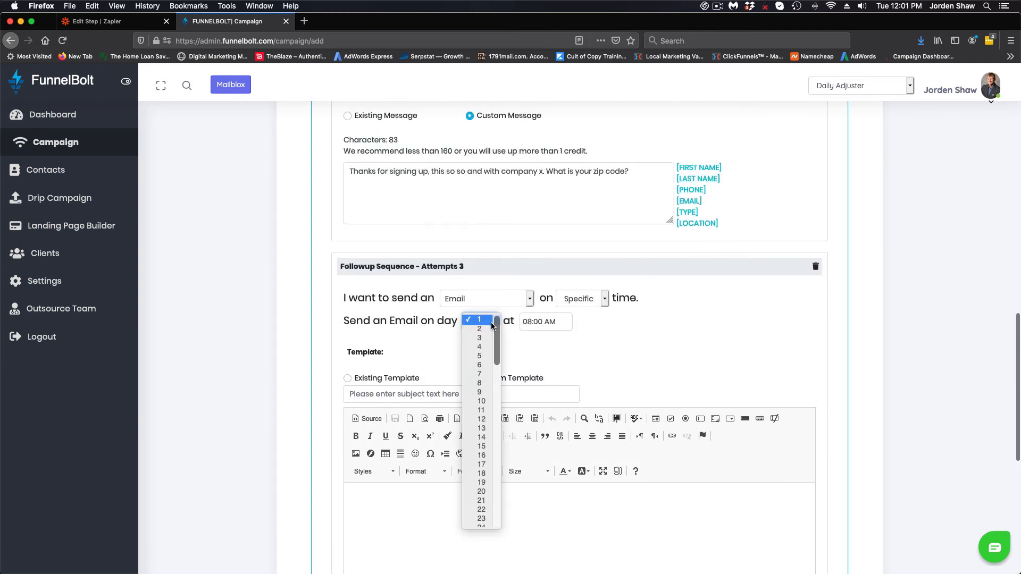
left_click(484, 329)
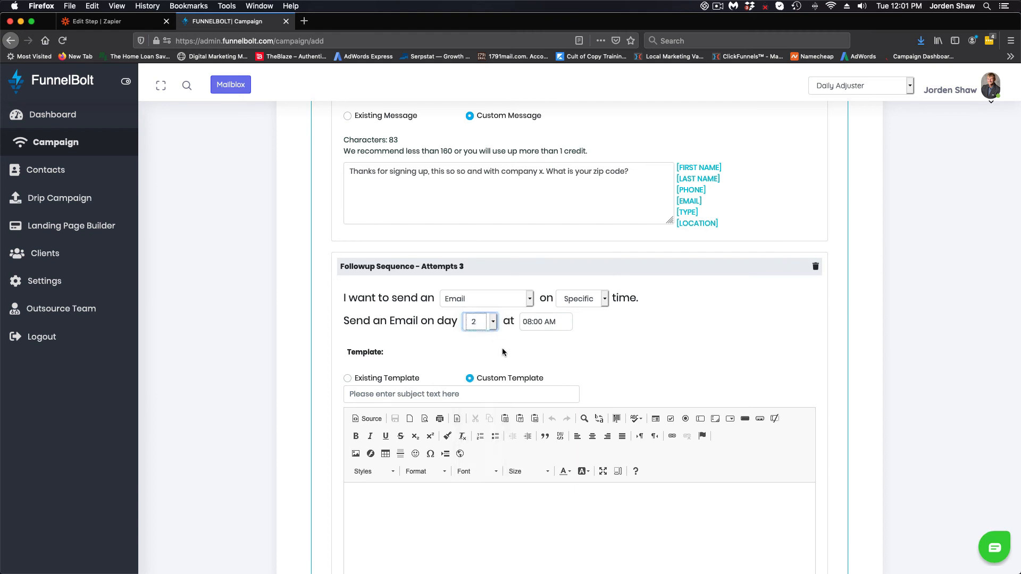
- Schedule the fourth follow-up's voice mail for day 2 at 08:10AM and choose to upload custom audio
scroll(502, 348, "down", 7)
left_click(502, 332)
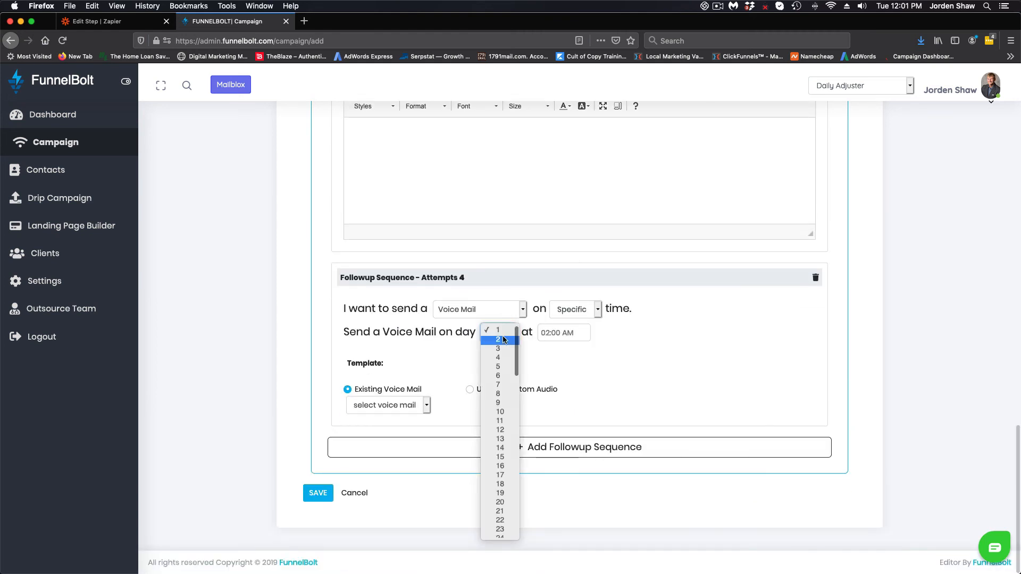
left_click(504, 341)
left_click(558, 333)
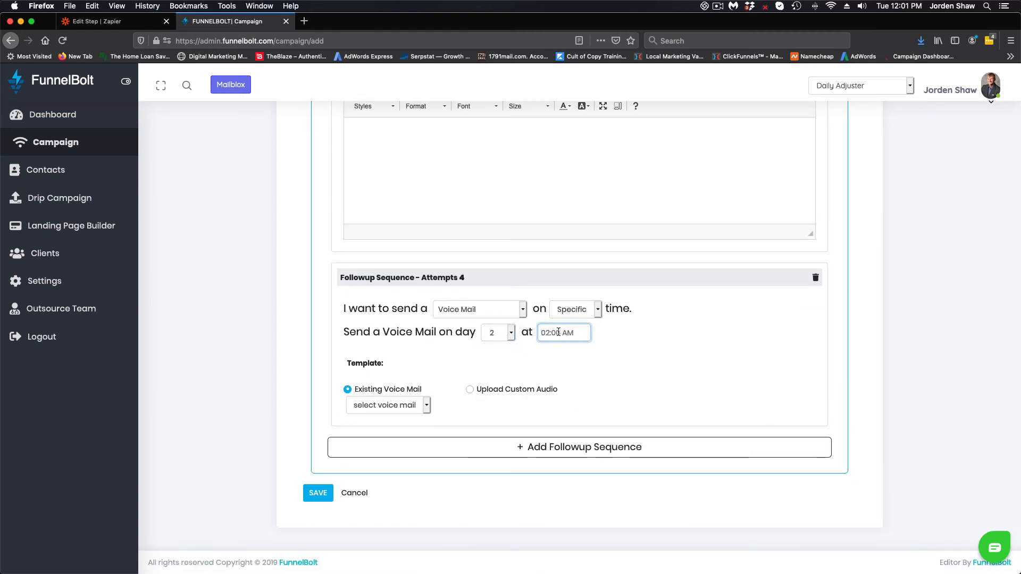
type("0")
left_click(468, 390)
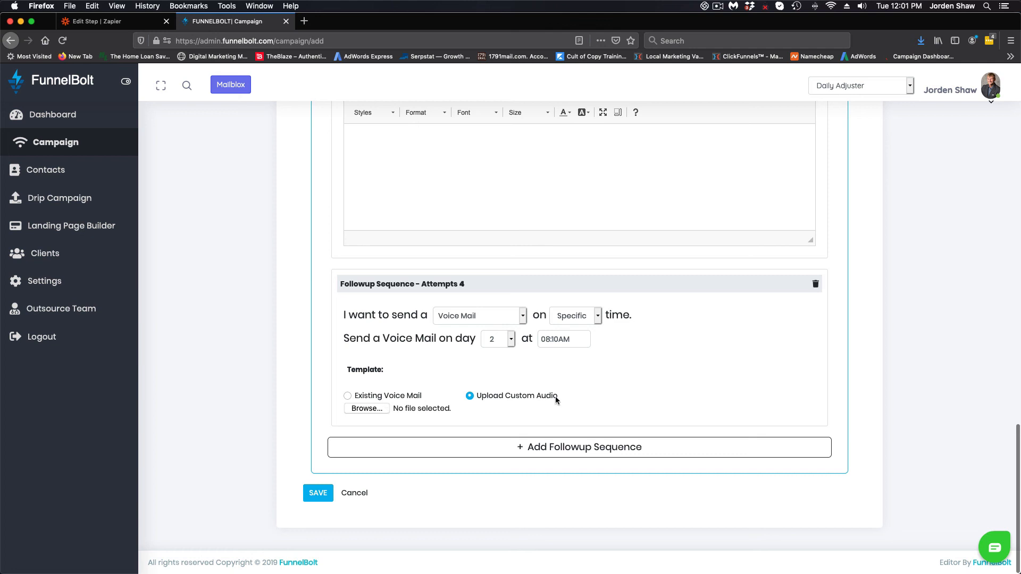
- Add a fifth and a sixth follow-up sequence to the campaign
left_click(567, 451)
scroll(601, 448, "down", 5)
left_click(595, 447)
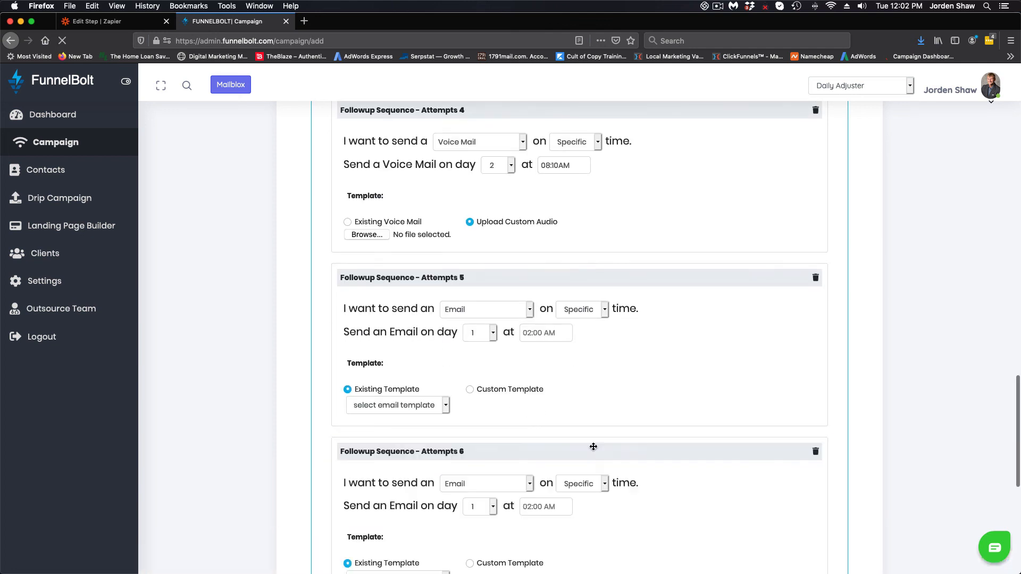
scroll(610, 399, "down", 2)
scroll(611, 398, "down", 2)
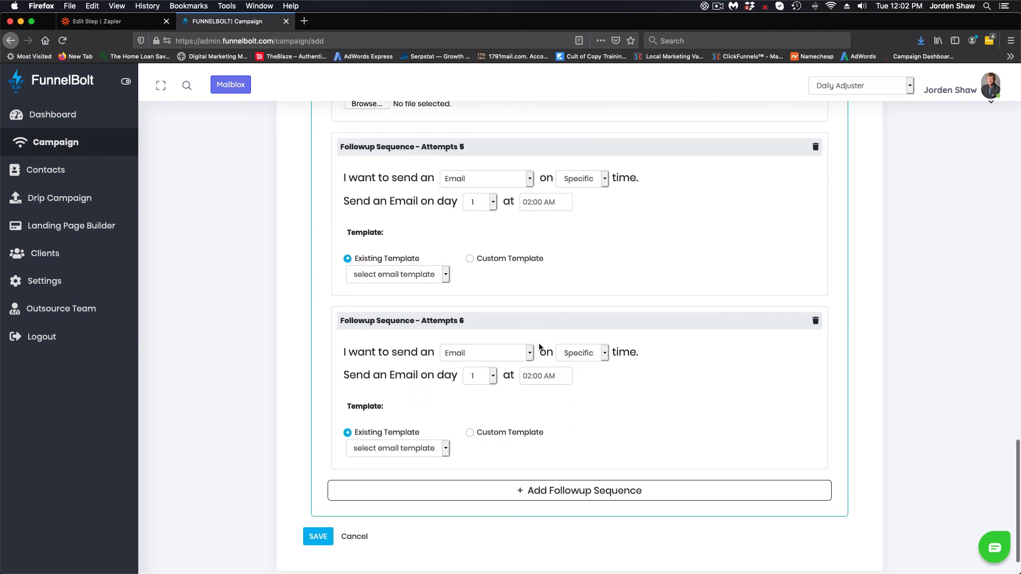
- Check the range of send days offered for the fifth follow-up's email, leaving its day setting as it is
left_click(494, 203)
scroll(483, 255, "down", 20)
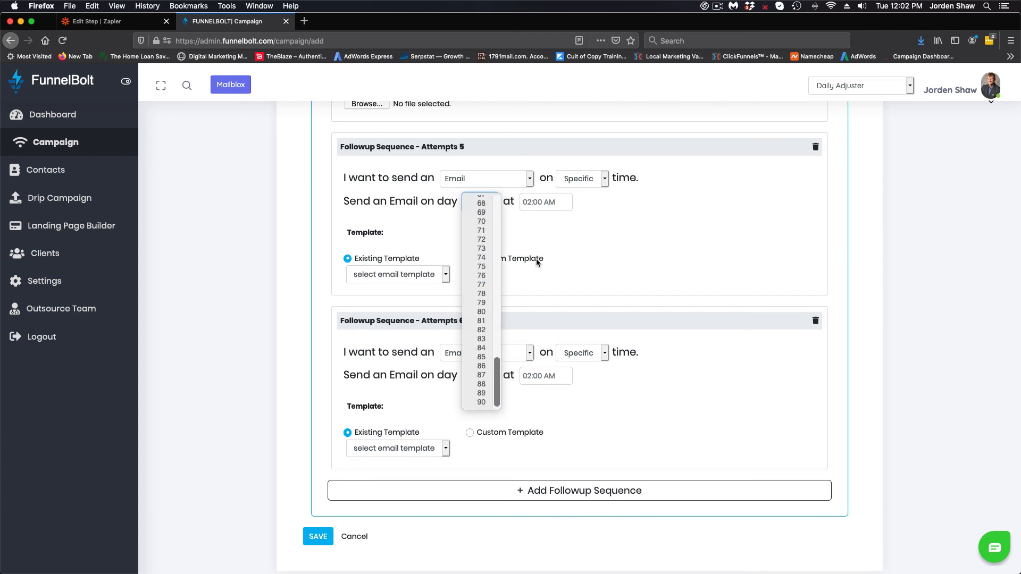
left_click(665, 227)
- Review the type, timing and message settings of the campaign's follow-up sequences
scroll(662, 239, "up", 3)
scroll(660, 253, "up", 3)
scroll(650, 253, "down", 4)
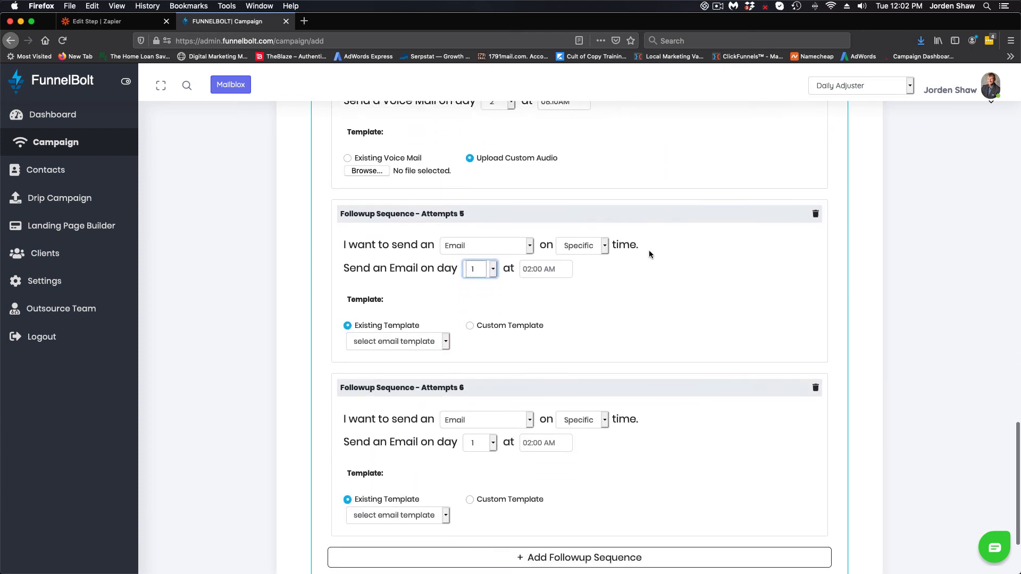
scroll(724, 312, "up", 12)
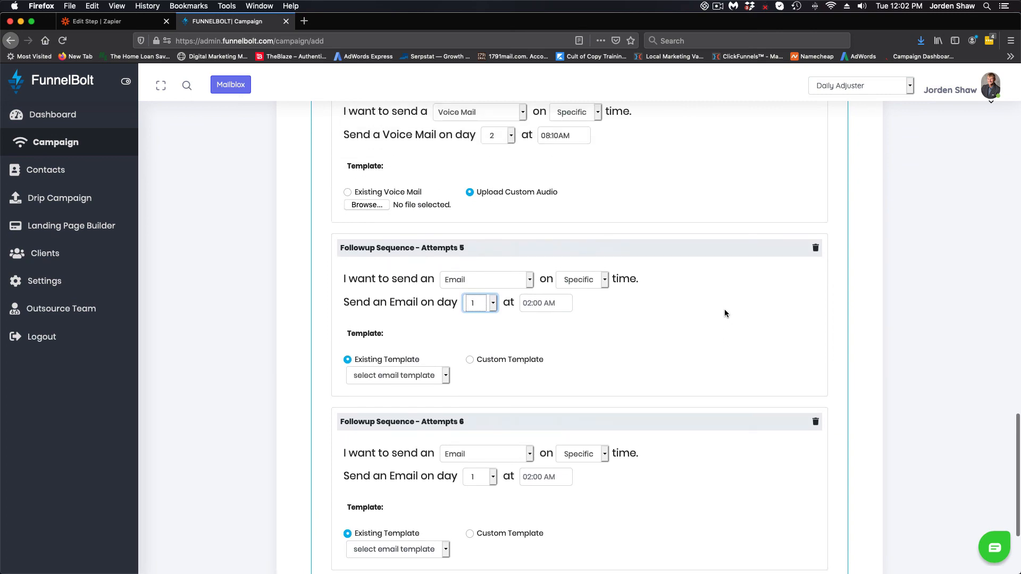
scroll(567, 299, "up", 10)
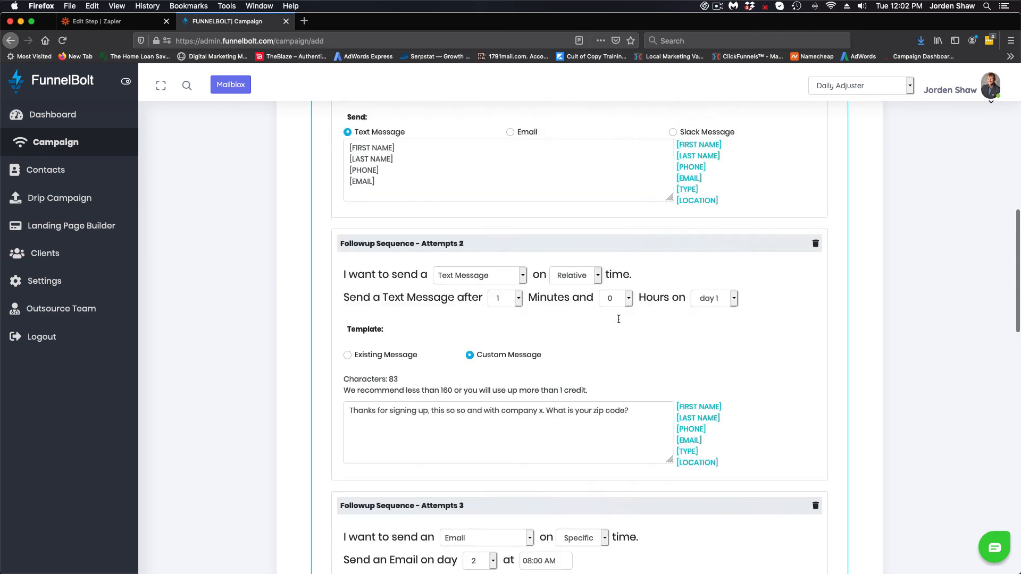
scroll(618, 318, "down", 8)
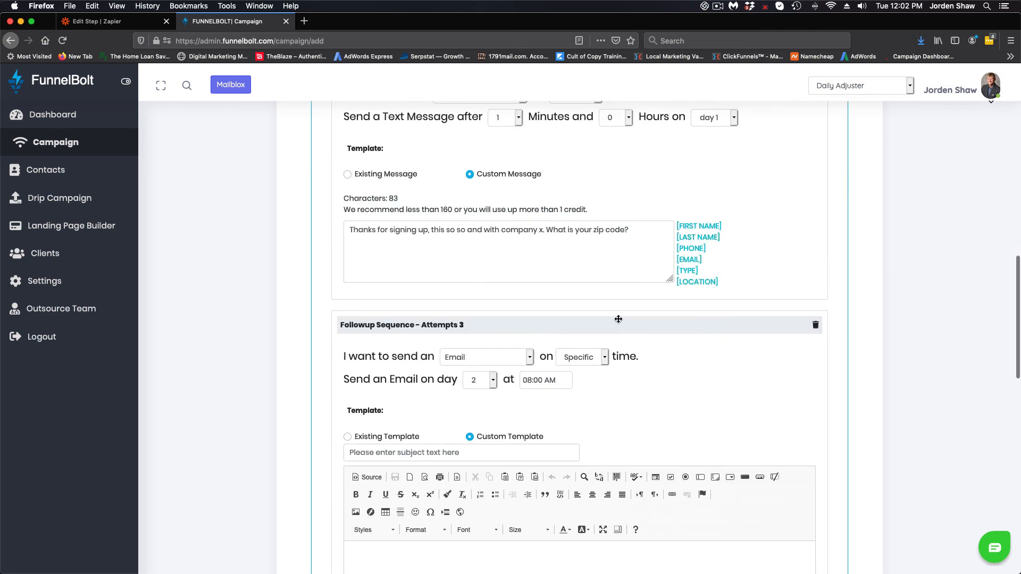
scroll(603, 324, "down", 5)
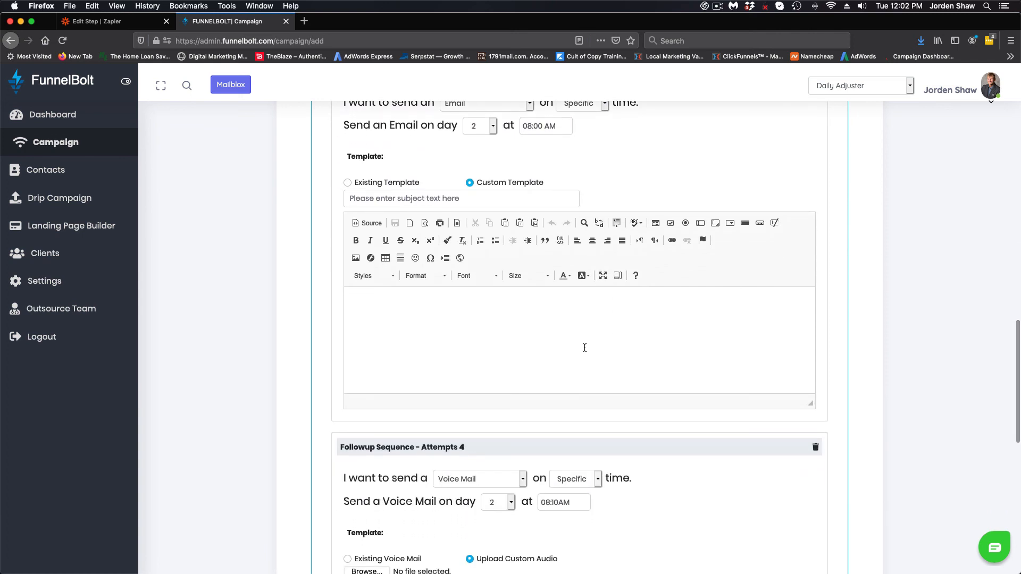
scroll(584, 349, "up", 1)
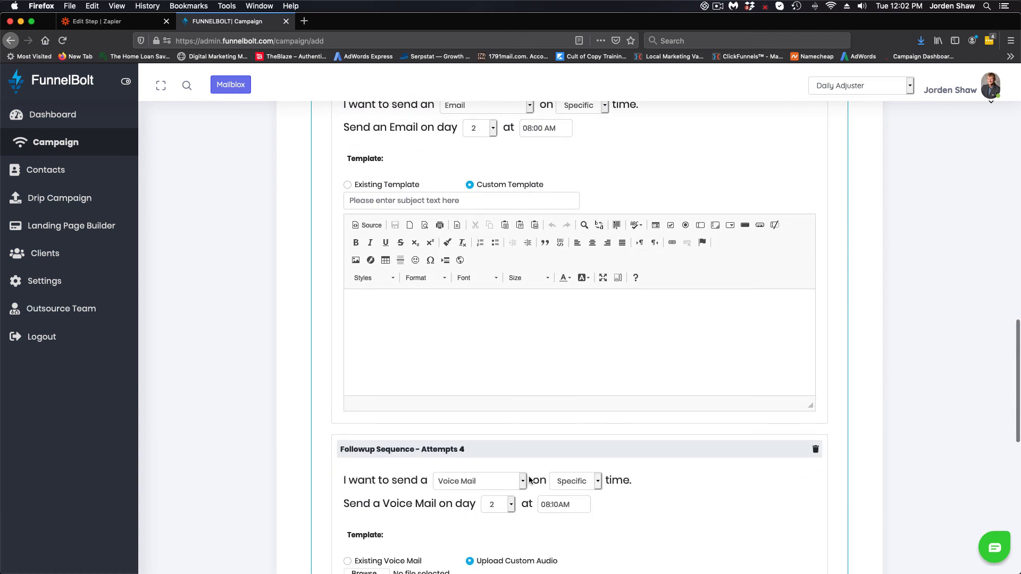
scroll(530, 475, "up", 10)
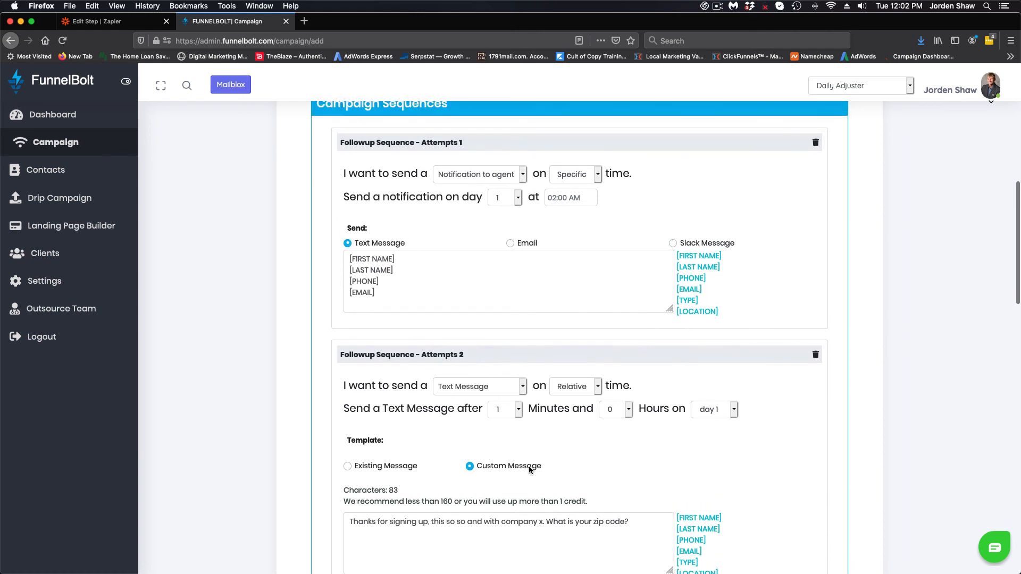
- Select all days of the week as run days in the campaign details
scroll(529, 465, "up", 8)
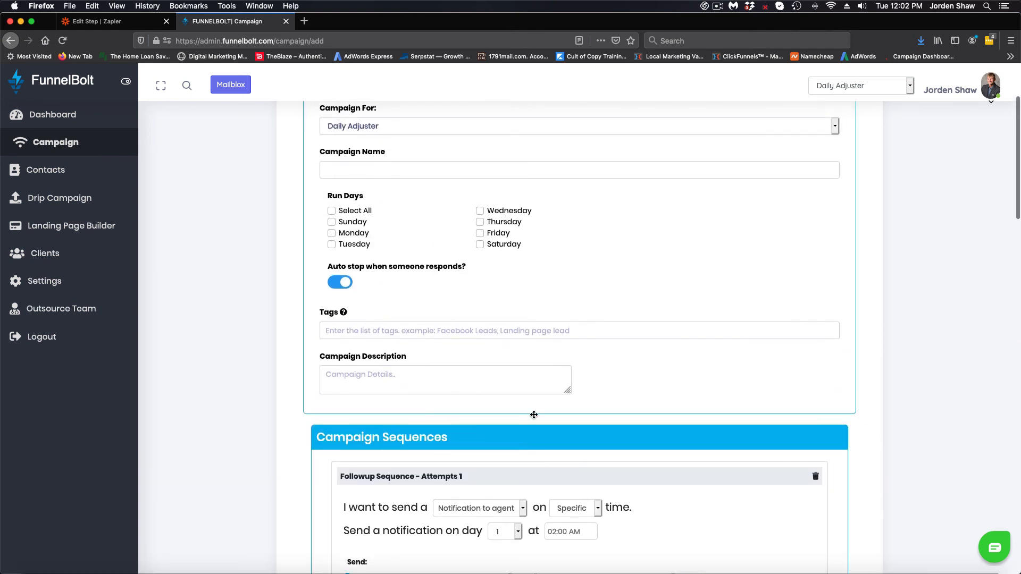
scroll(425, 410, "up", 4)
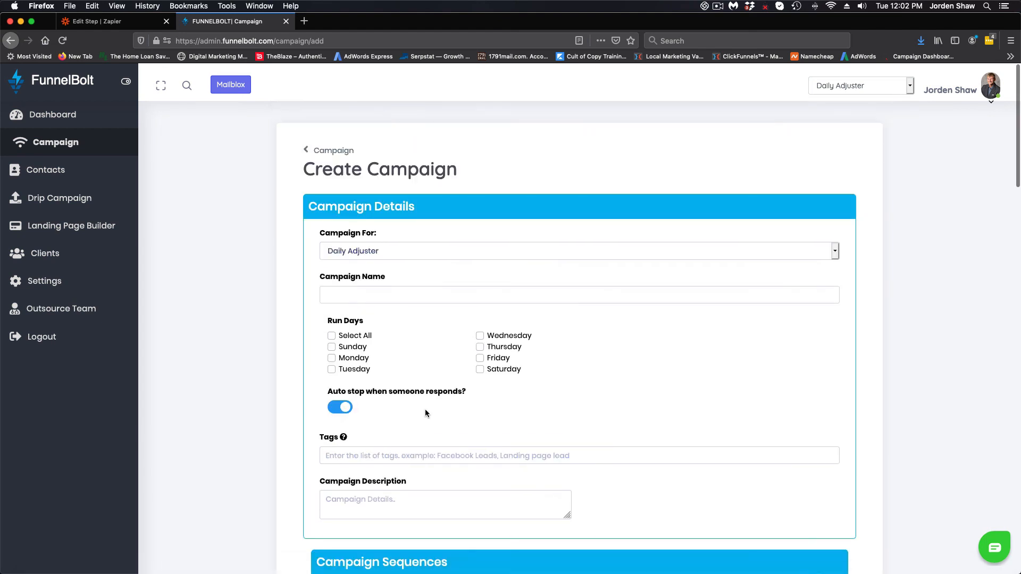
left_click(330, 335)
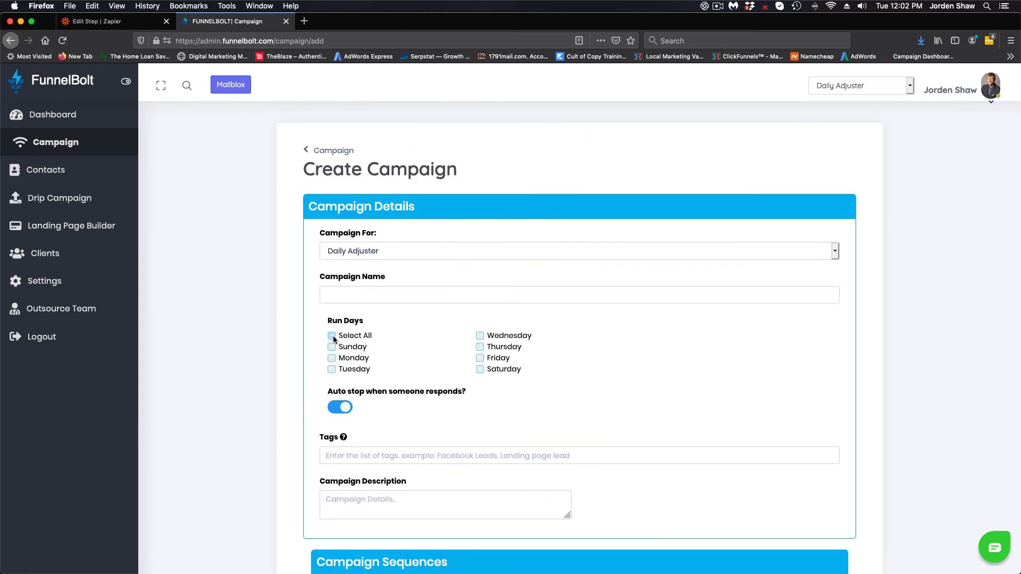
scroll(423, 410, "down", 2)
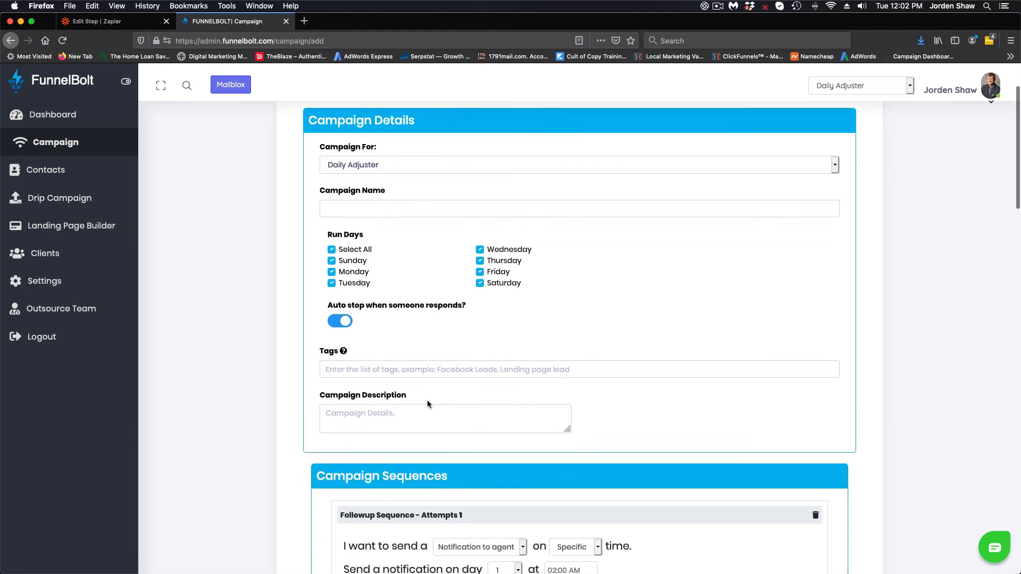
left_click(718, 6)
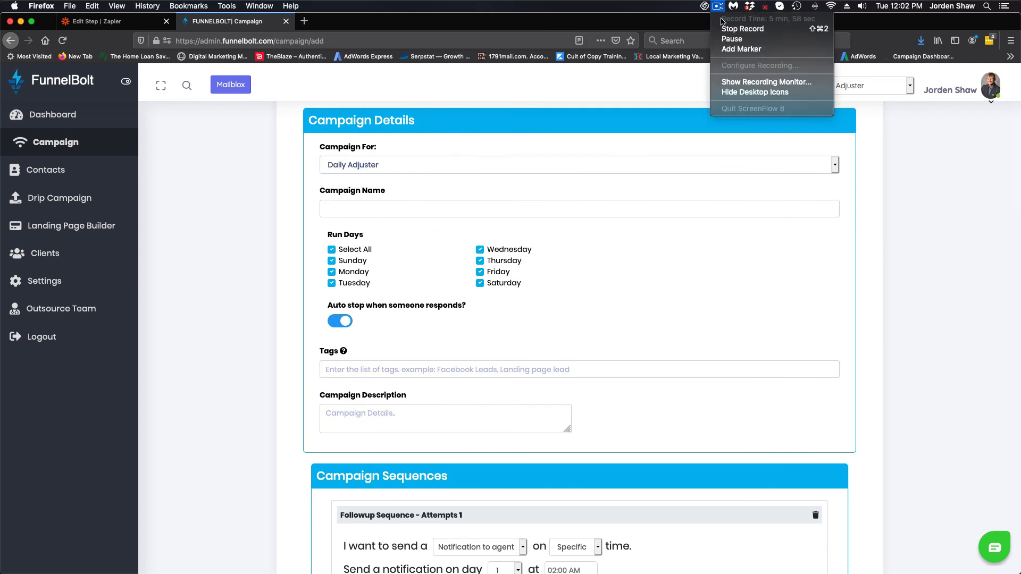